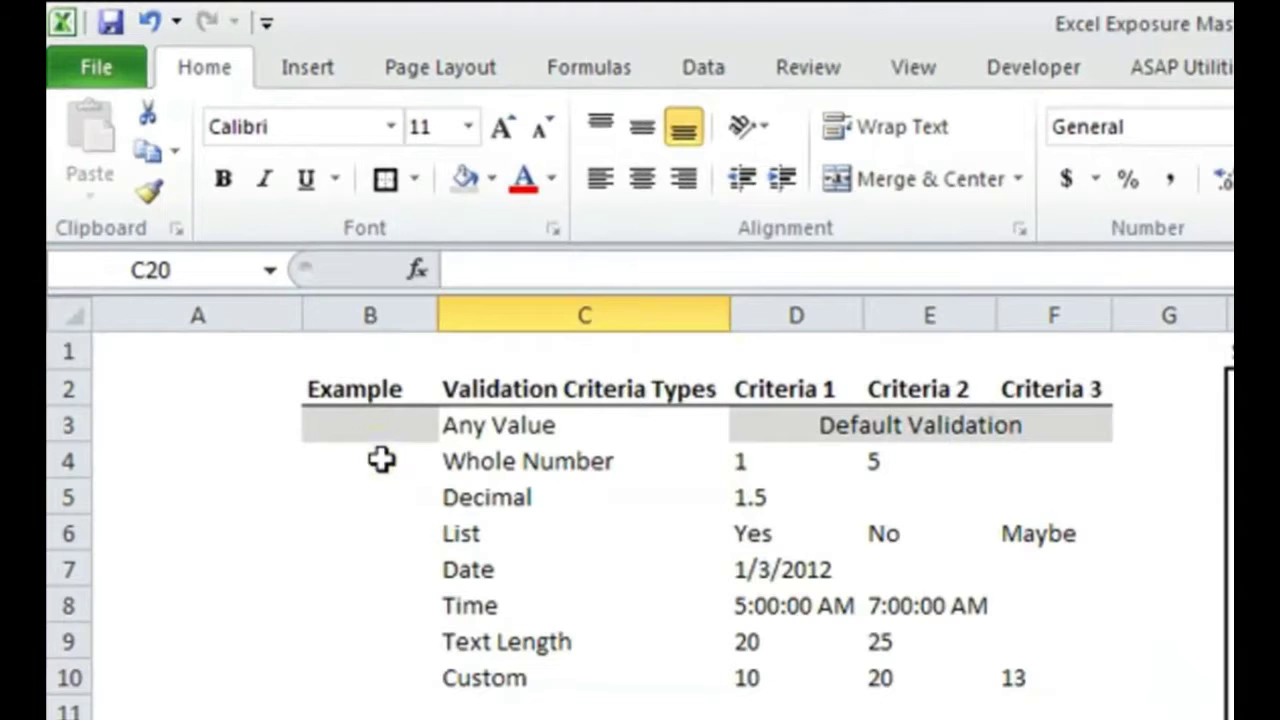
# Open the data validation settings of cell B4, the Whole Number example, and move the dialog clear of the criteria table.
pyautogui.click(375, 459)
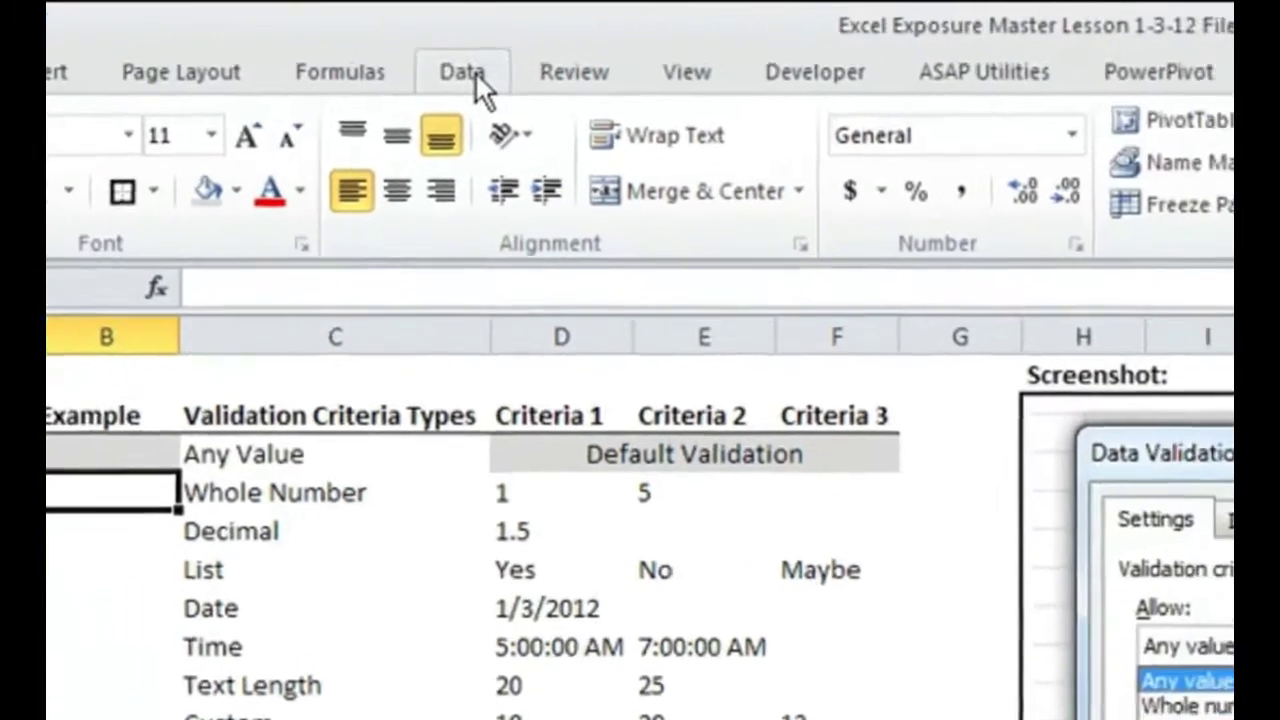
pyautogui.click(700, 70)
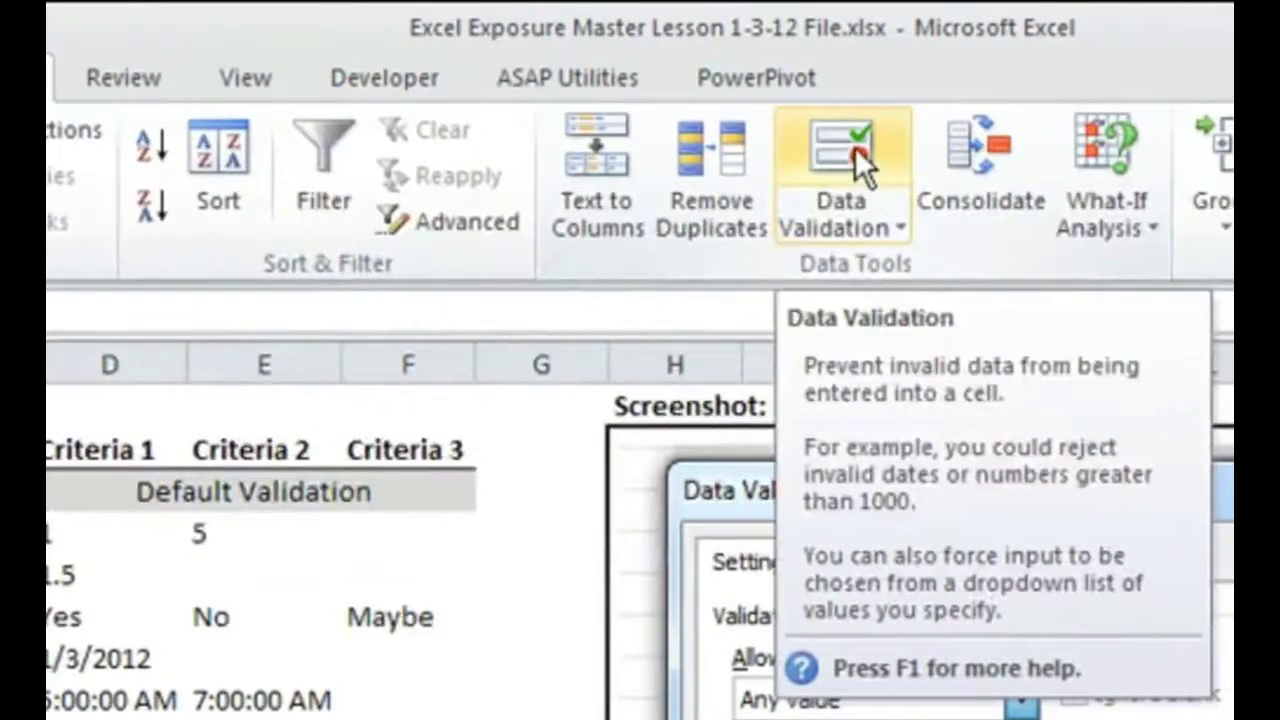
pyautogui.click(895, 150)
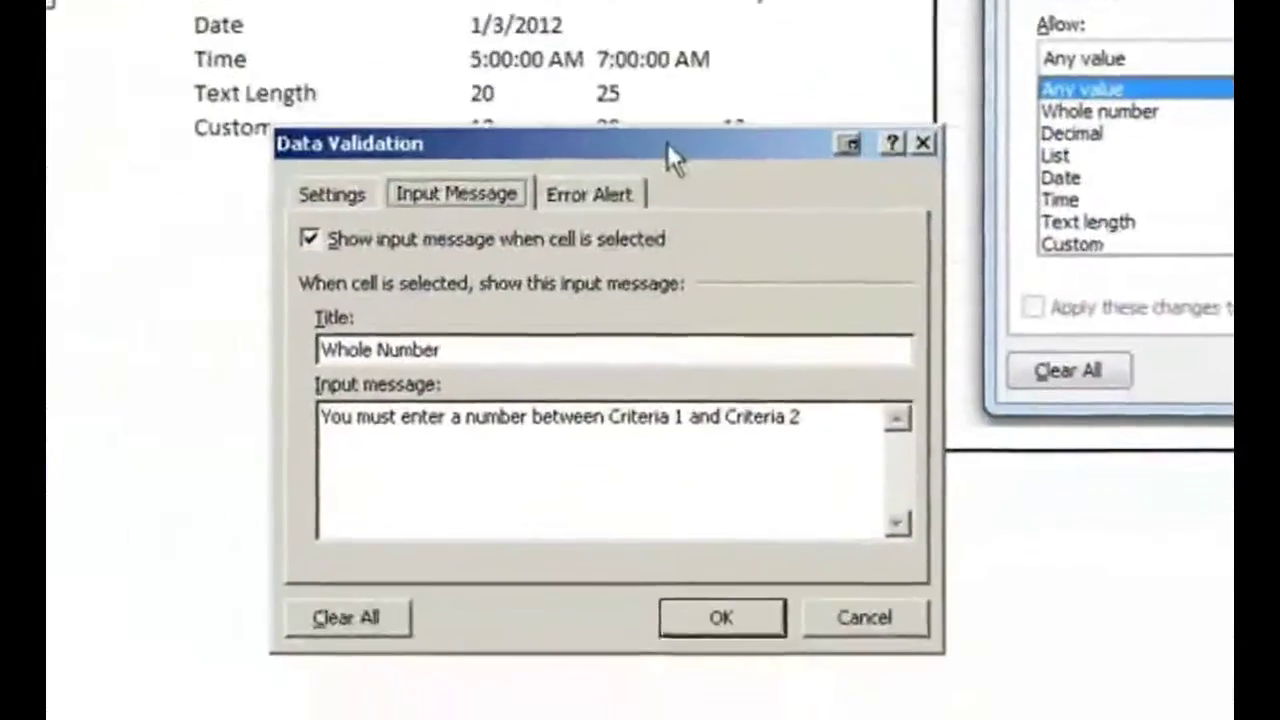
pyautogui.moveTo(667, 157); pyautogui.dragTo(894, 61)
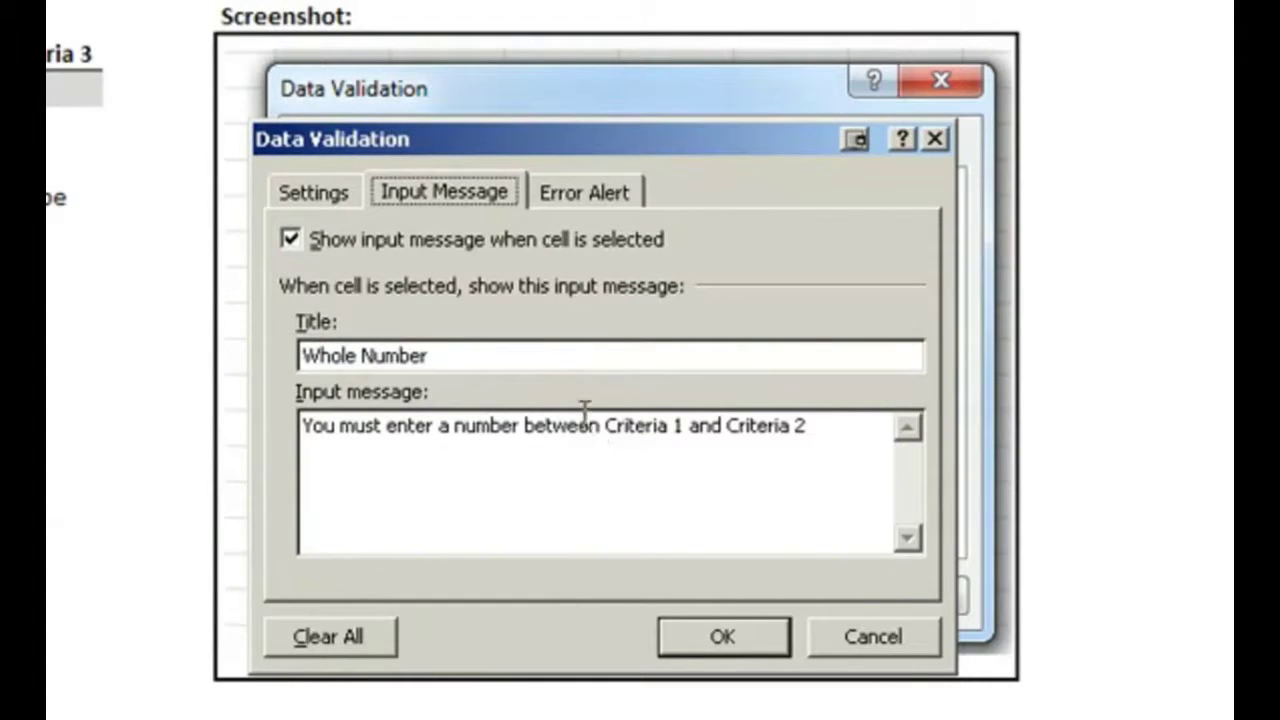
pyautogui.click(335, 200)
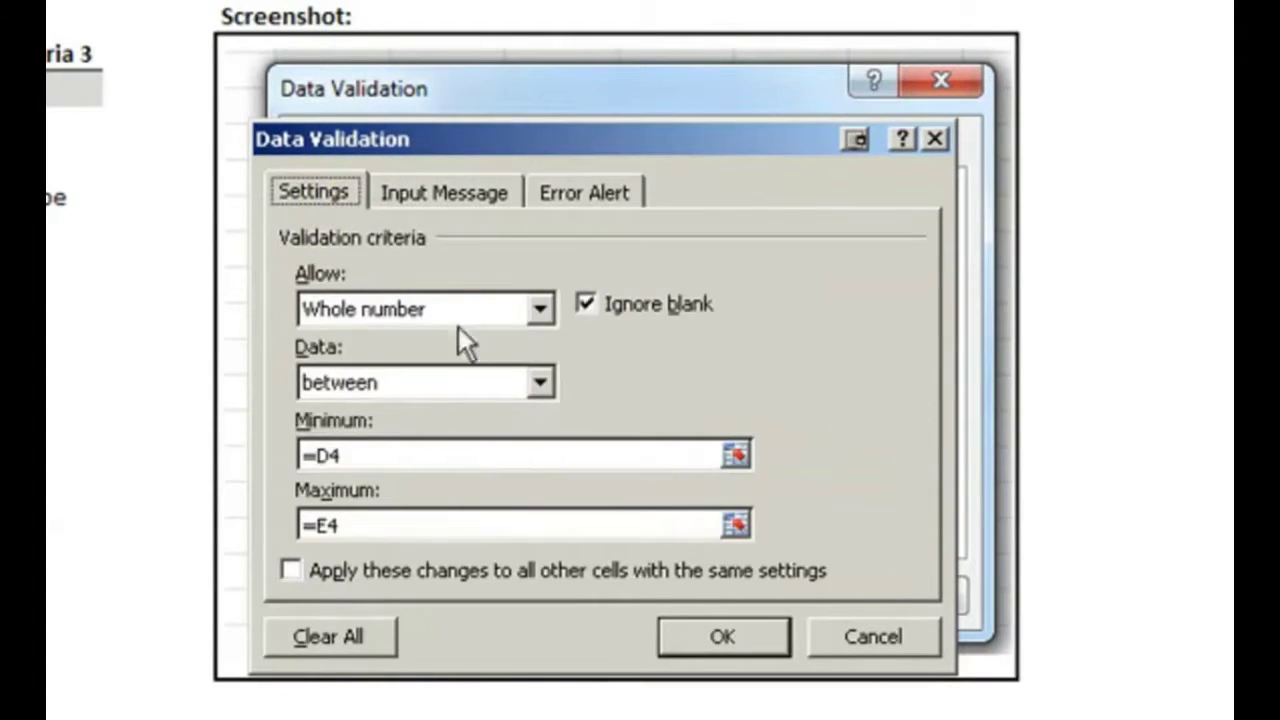
# Examine the allowed value types, comparison options, and minimum and maximum references in cell B4's validation rule.
pyautogui.click(420, 314)
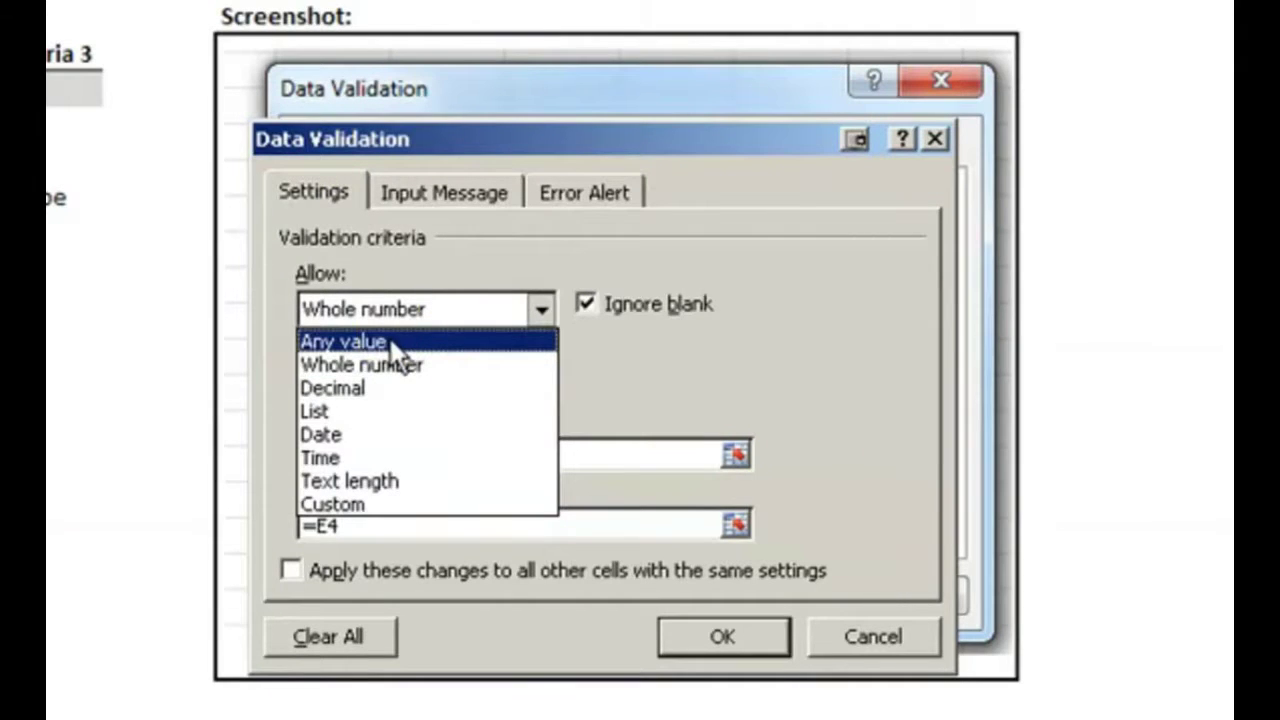
pyautogui.click(400, 364)
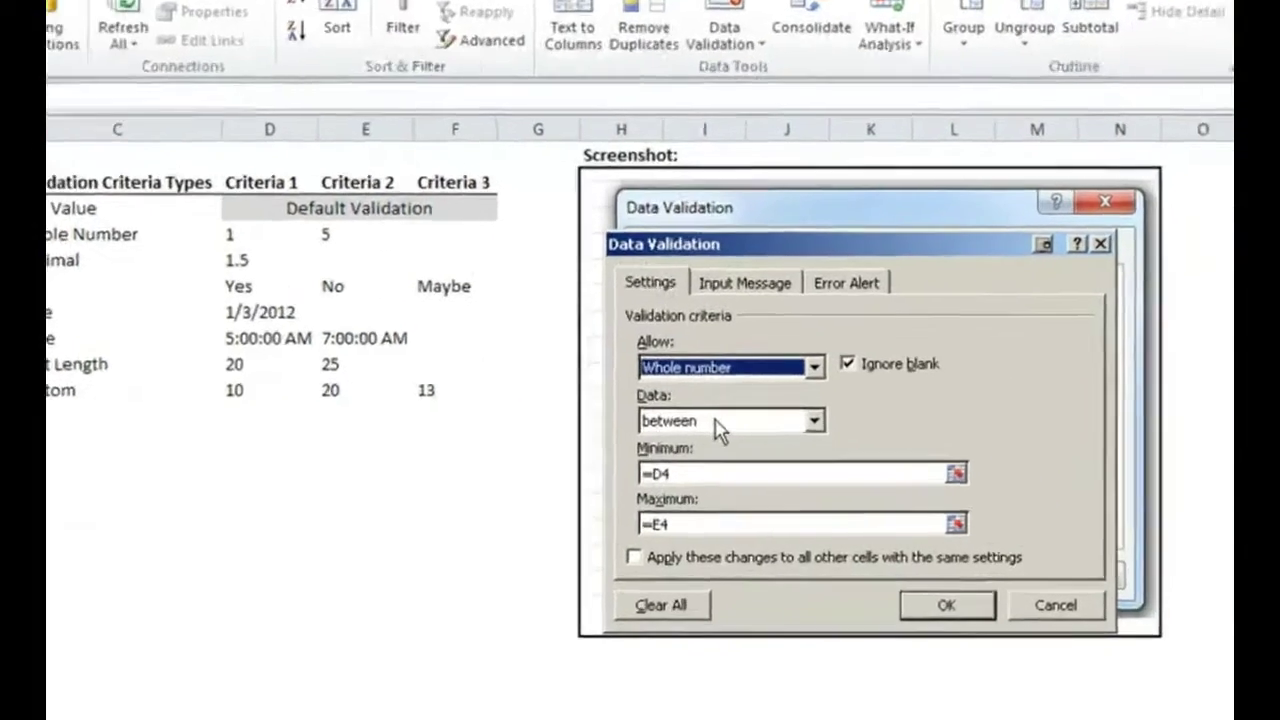
pyautogui.click(890, 441)
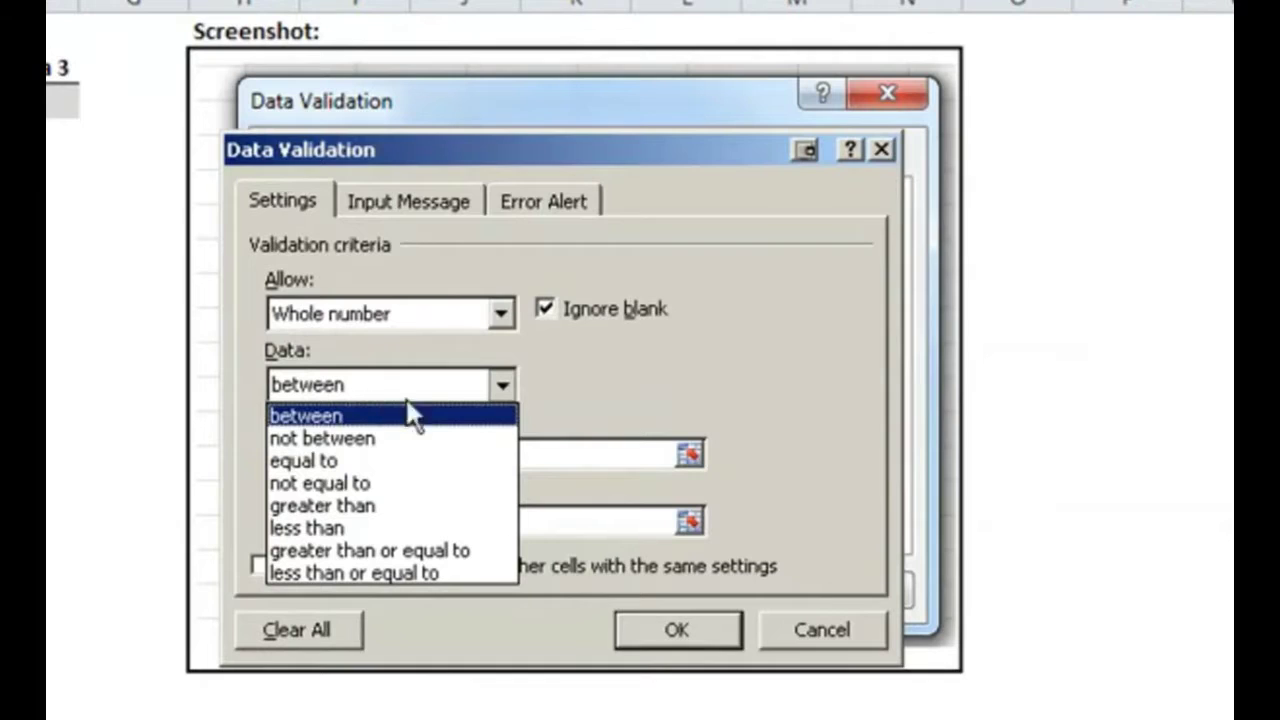
pyautogui.click(660, 376)
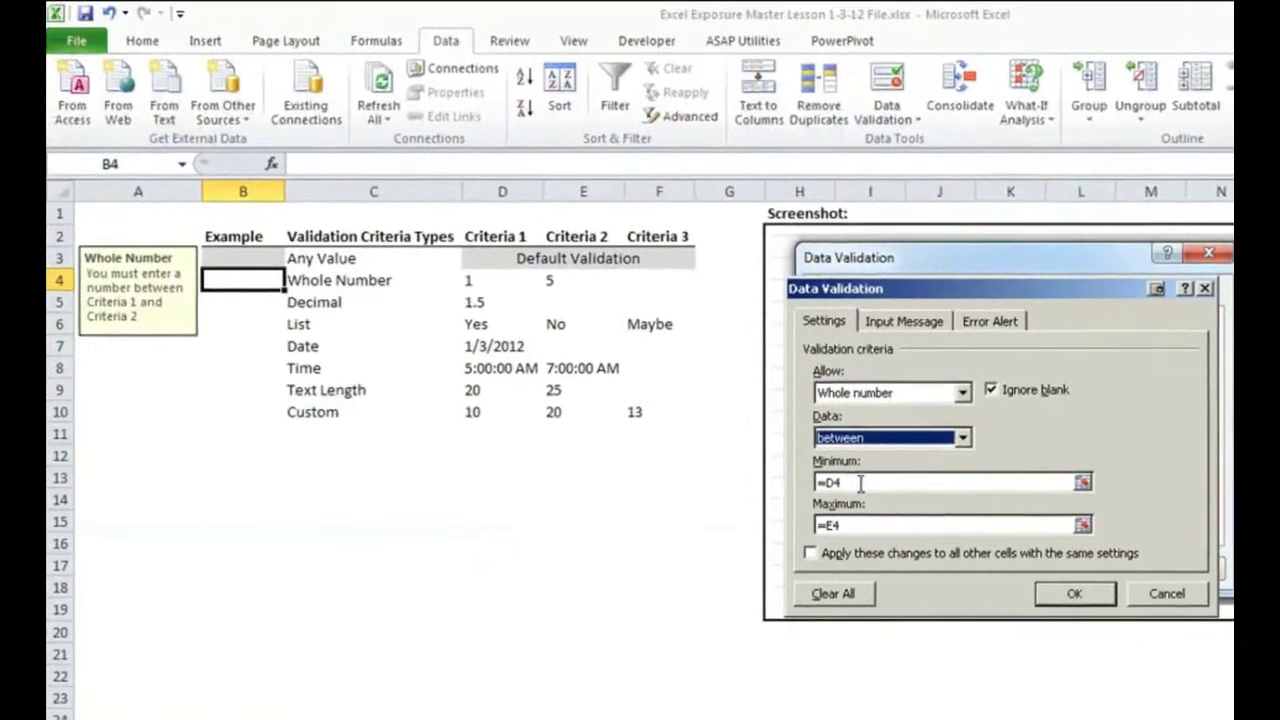
pyautogui.click(347, 455)
pyautogui.click(860, 523)
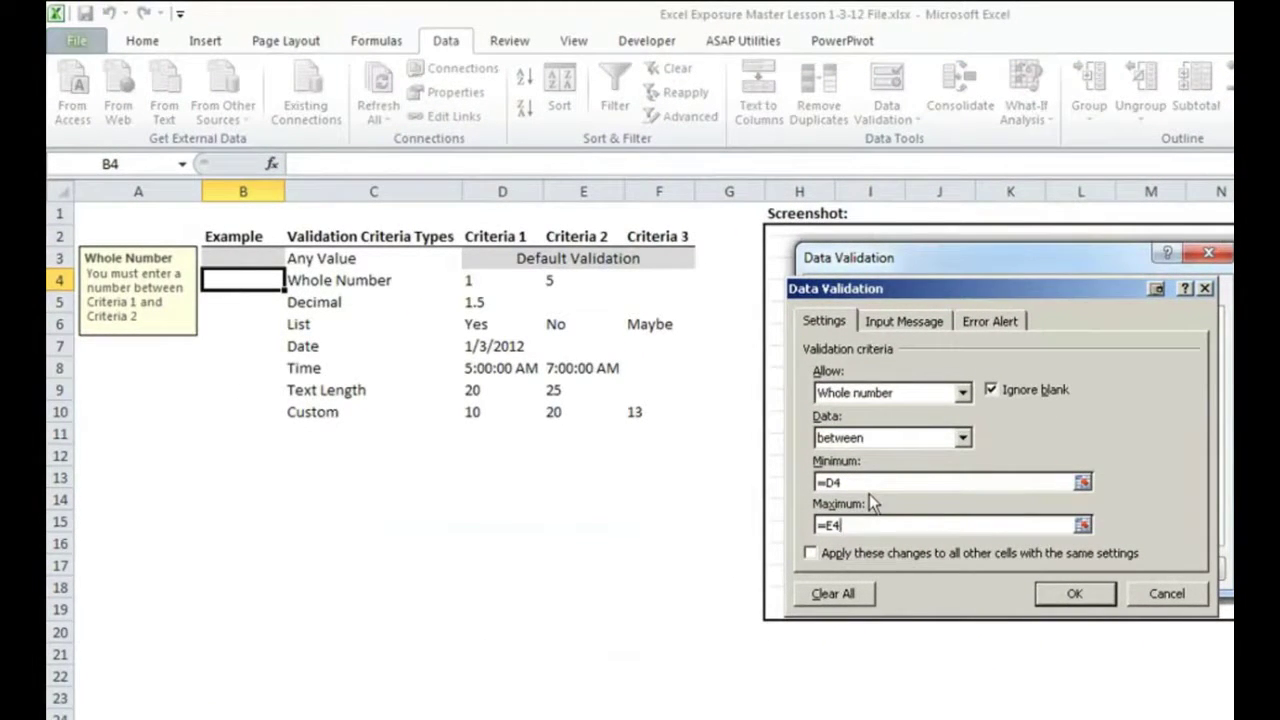
pyautogui.click(918, 486)
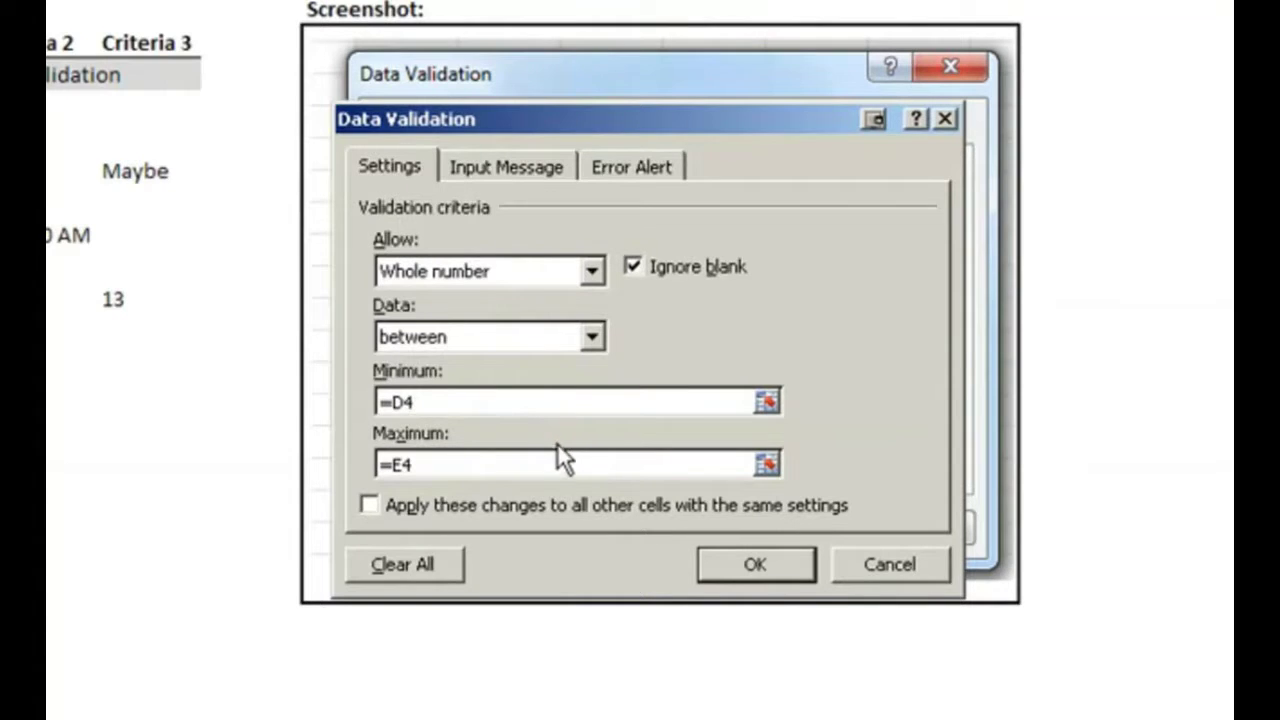
# Review the input message and error alert defined for cell B4, and close the validation dialog.
pyautogui.click(520, 167)
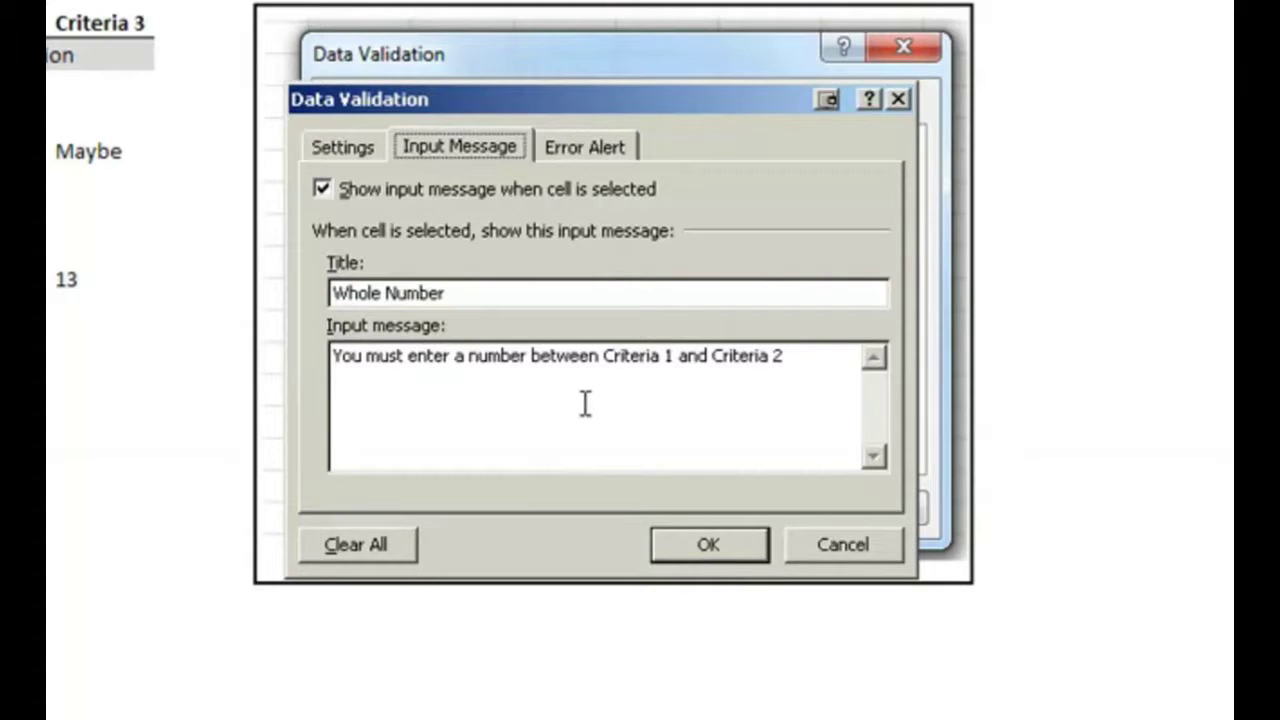
pyautogui.click(583, 147)
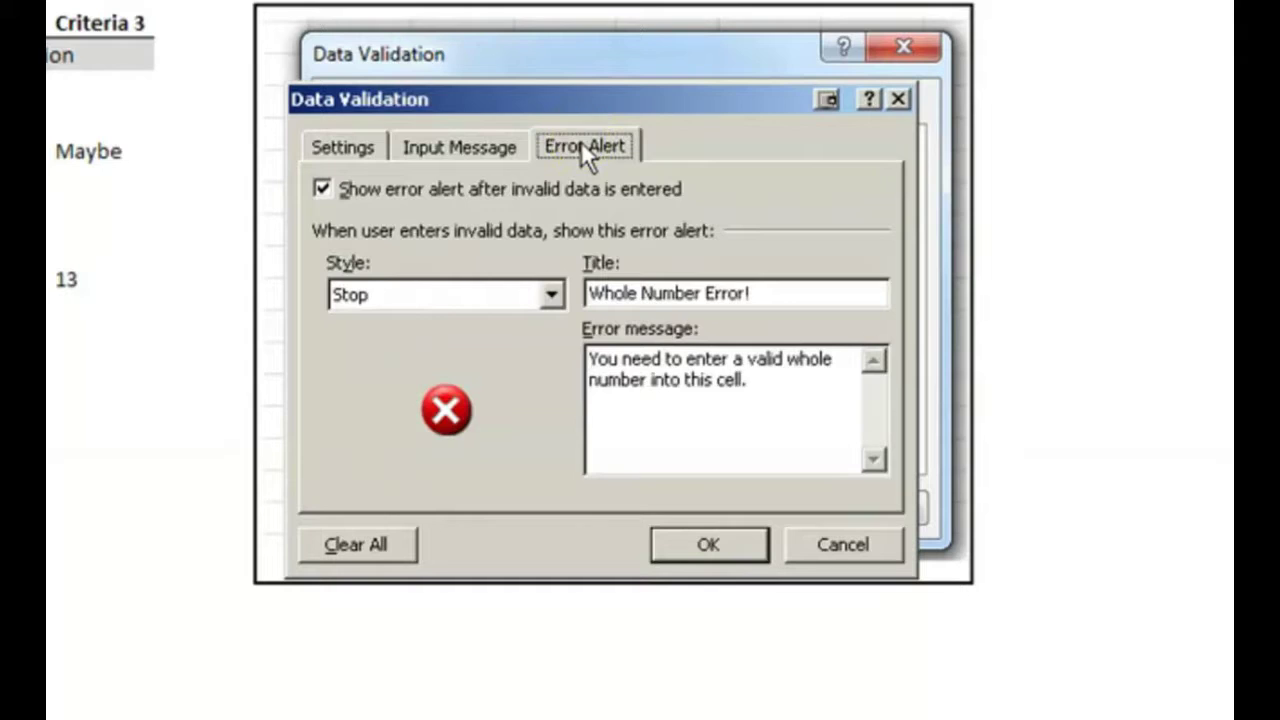
pyautogui.click(468, 146)
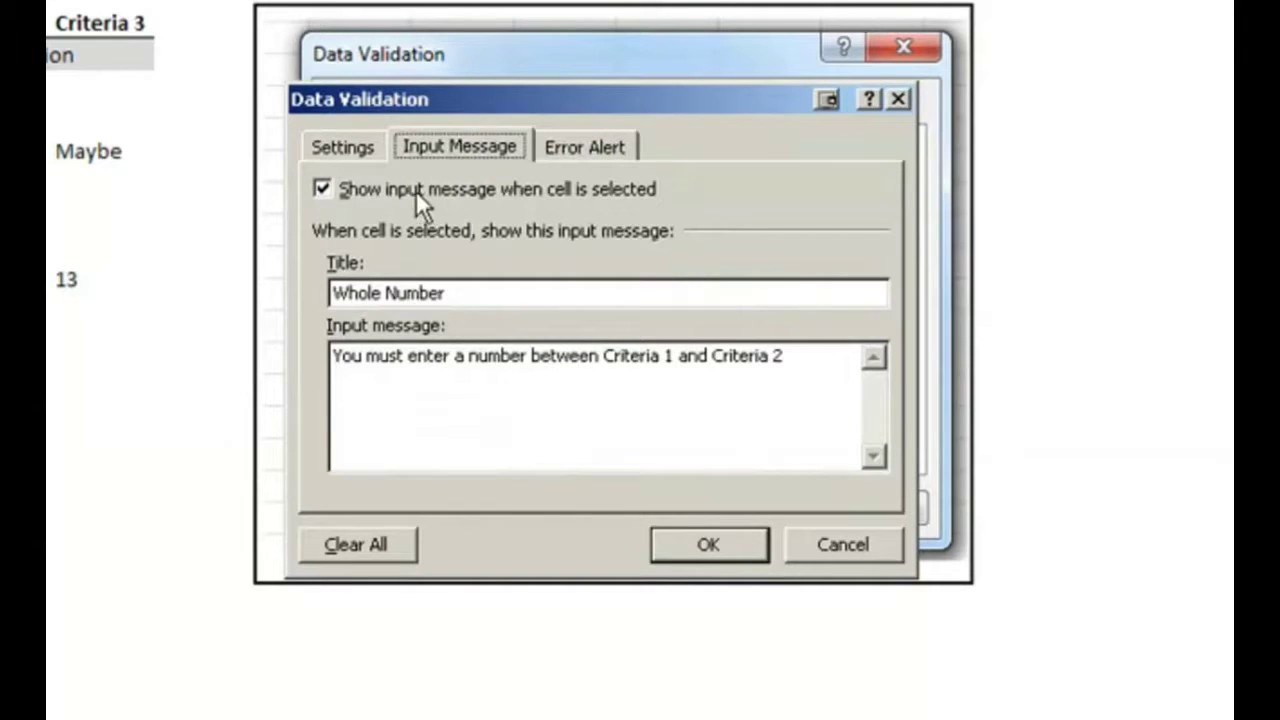
pyautogui.click(580, 150)
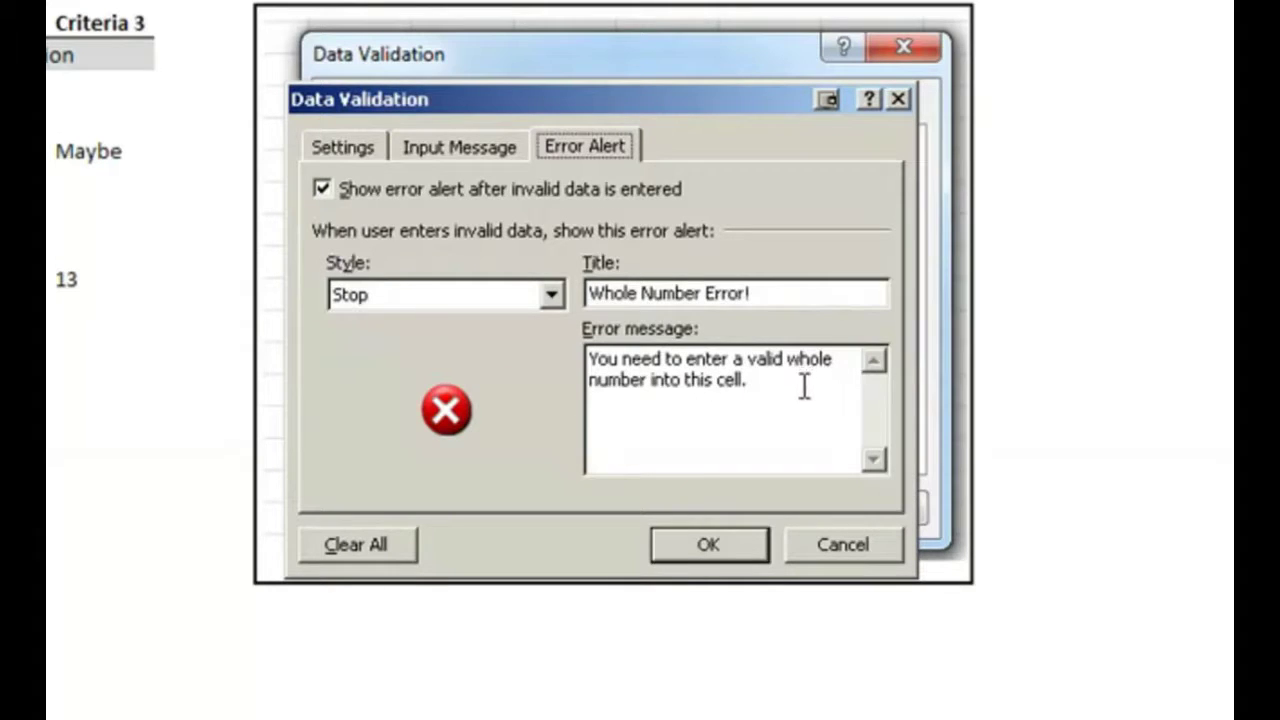
pyautogui.click(362, 147)
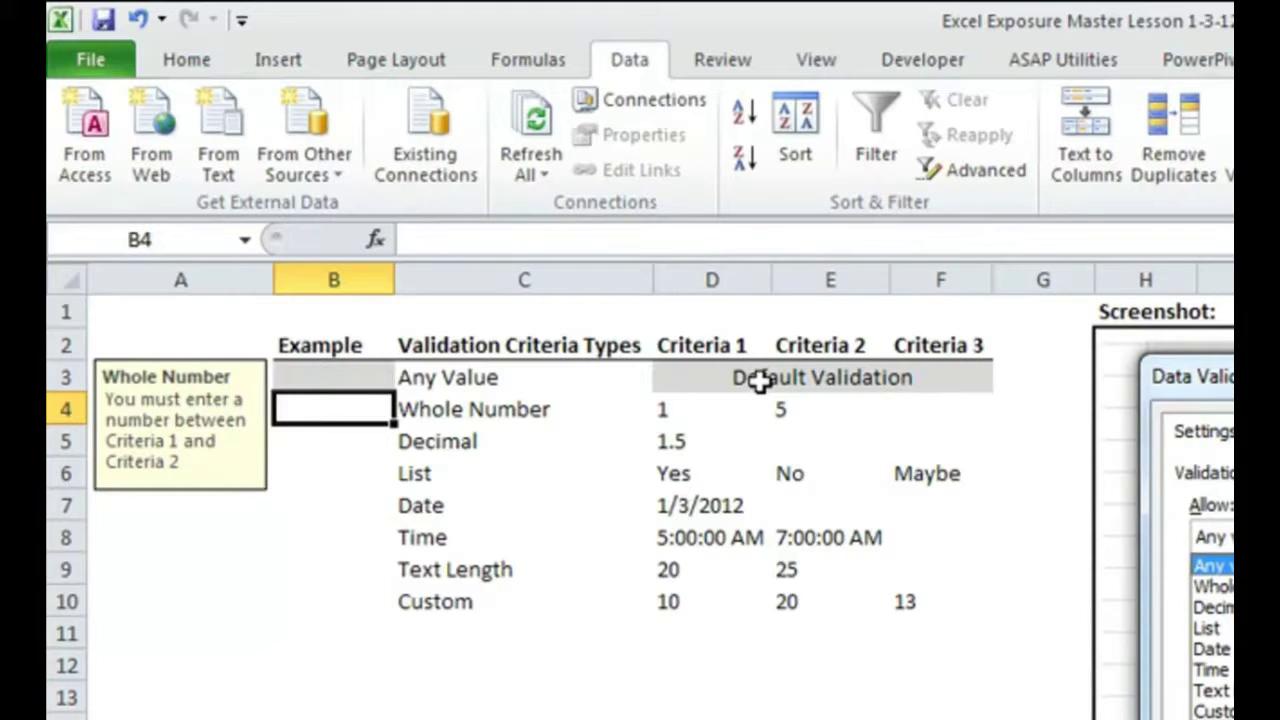
# Enter 3 in cell B4, the Whole Number example.
pyautogui.write('3')
pyautogui.press('Return')
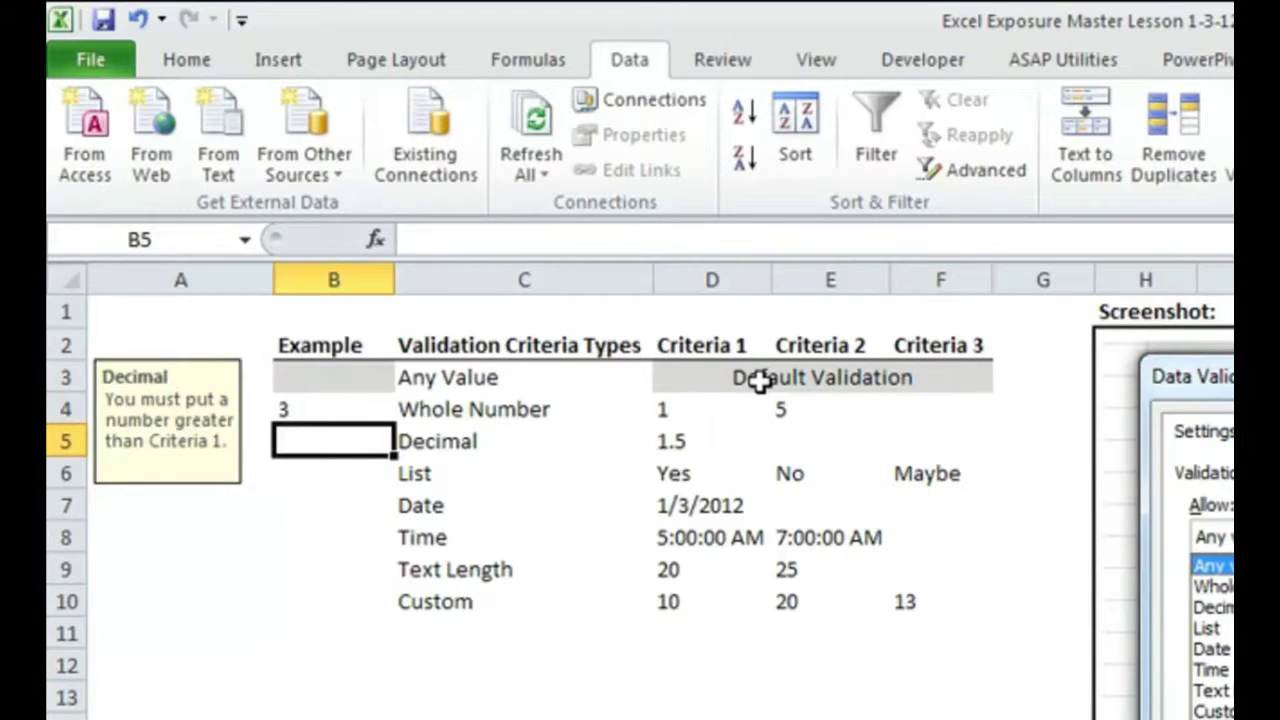
# Try to replace the entry in cell B4 with 6, and cancel the attempt.
pyautogui.click(316, 408)
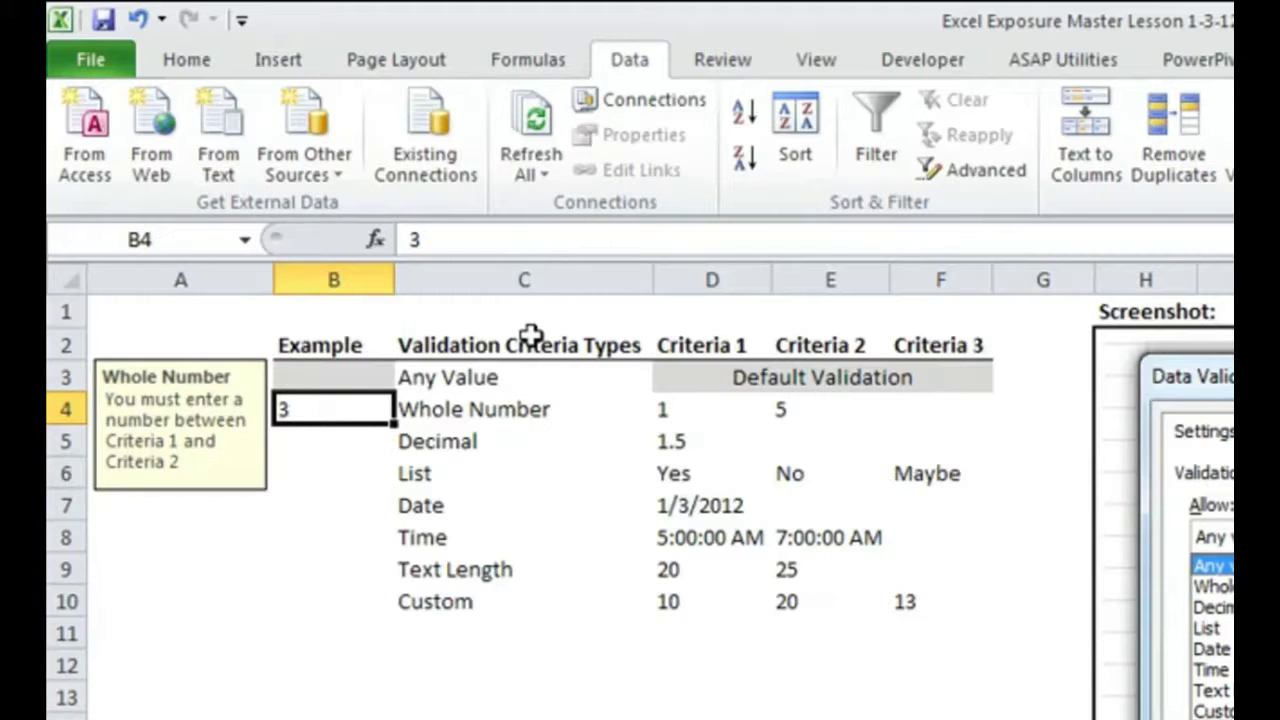
pyautogui.write('6')
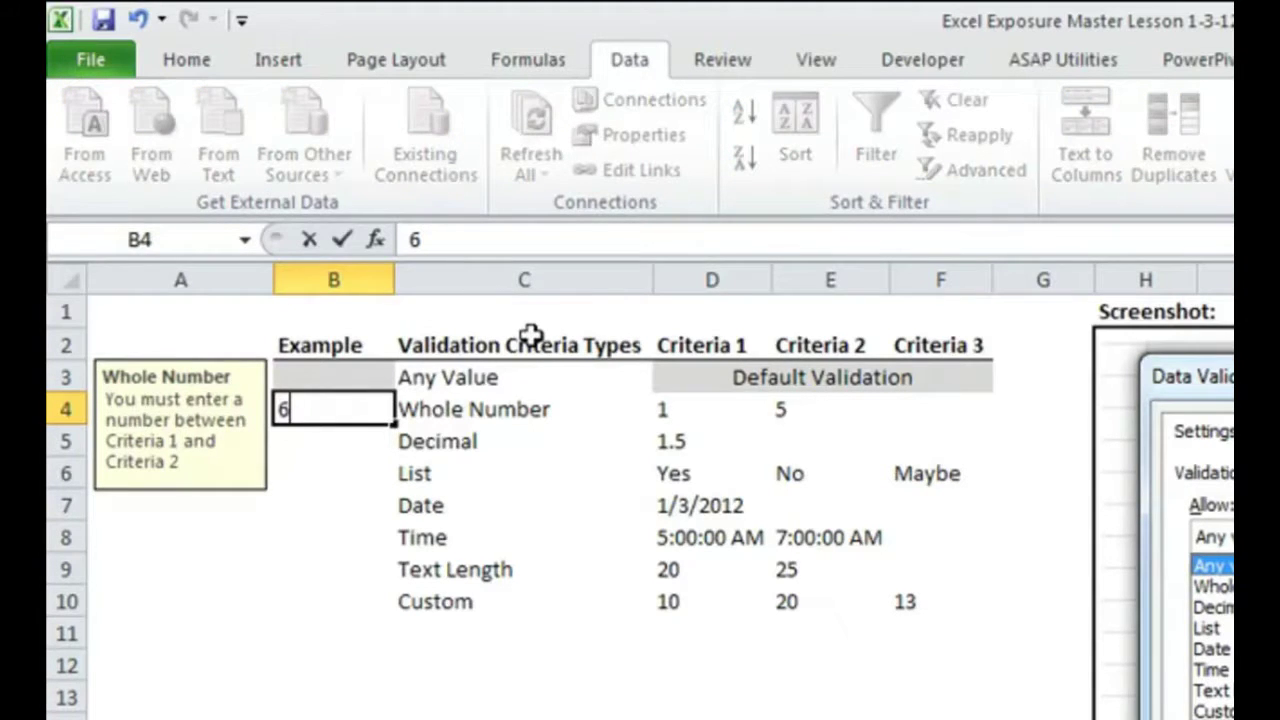
pyautogui.press('Return')
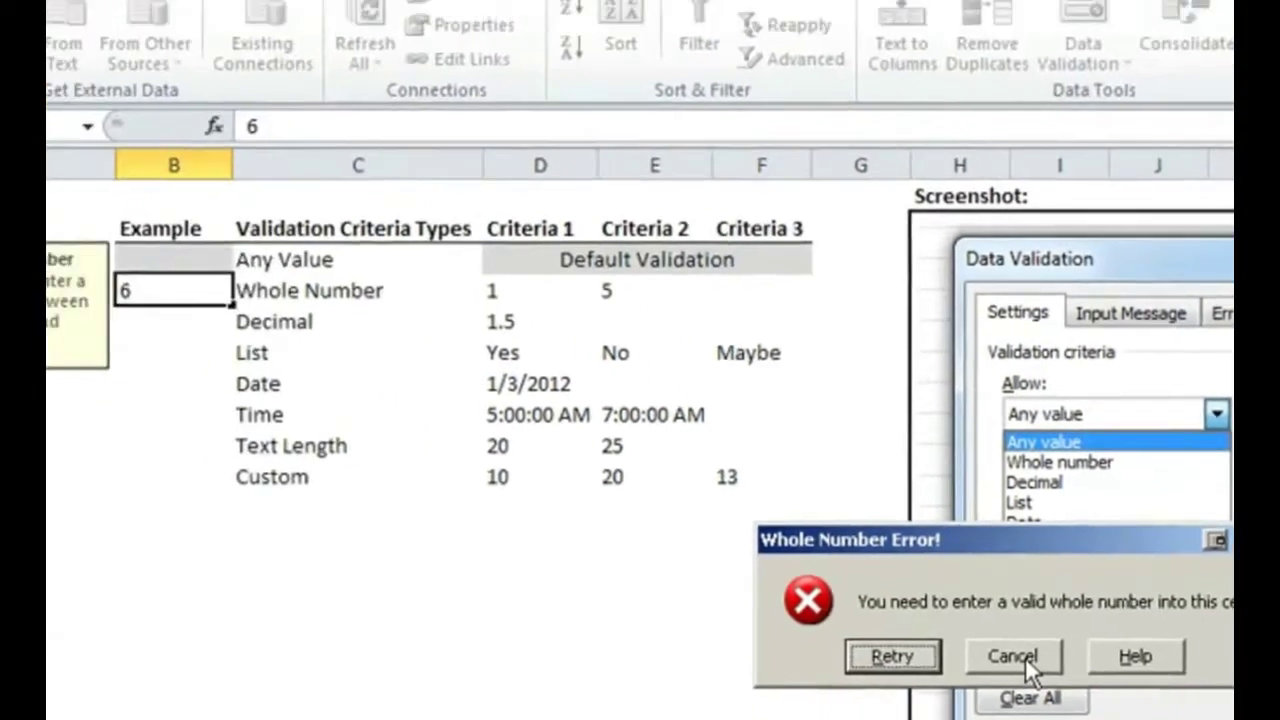
pyautogui.click(720, 431)
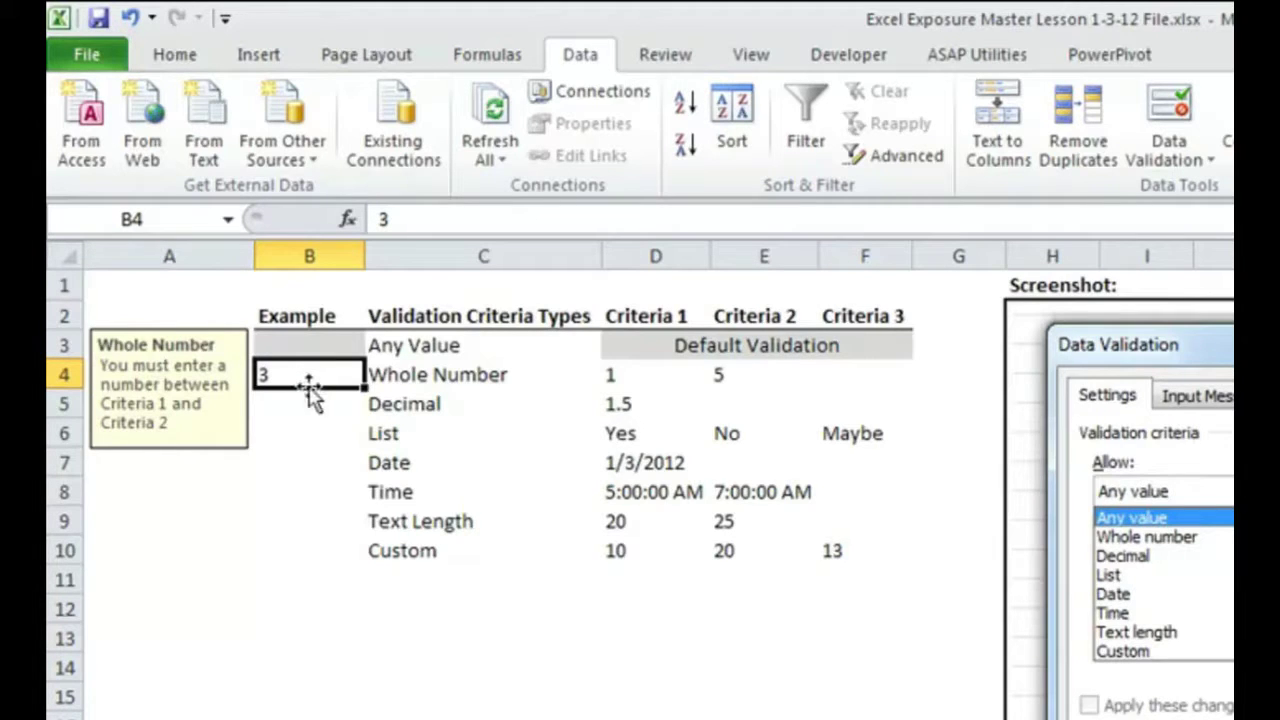
# Reopen the validation rule of cell B4 and look through its comparison and allowed-type options.
pyautogui.click(1189, 118)
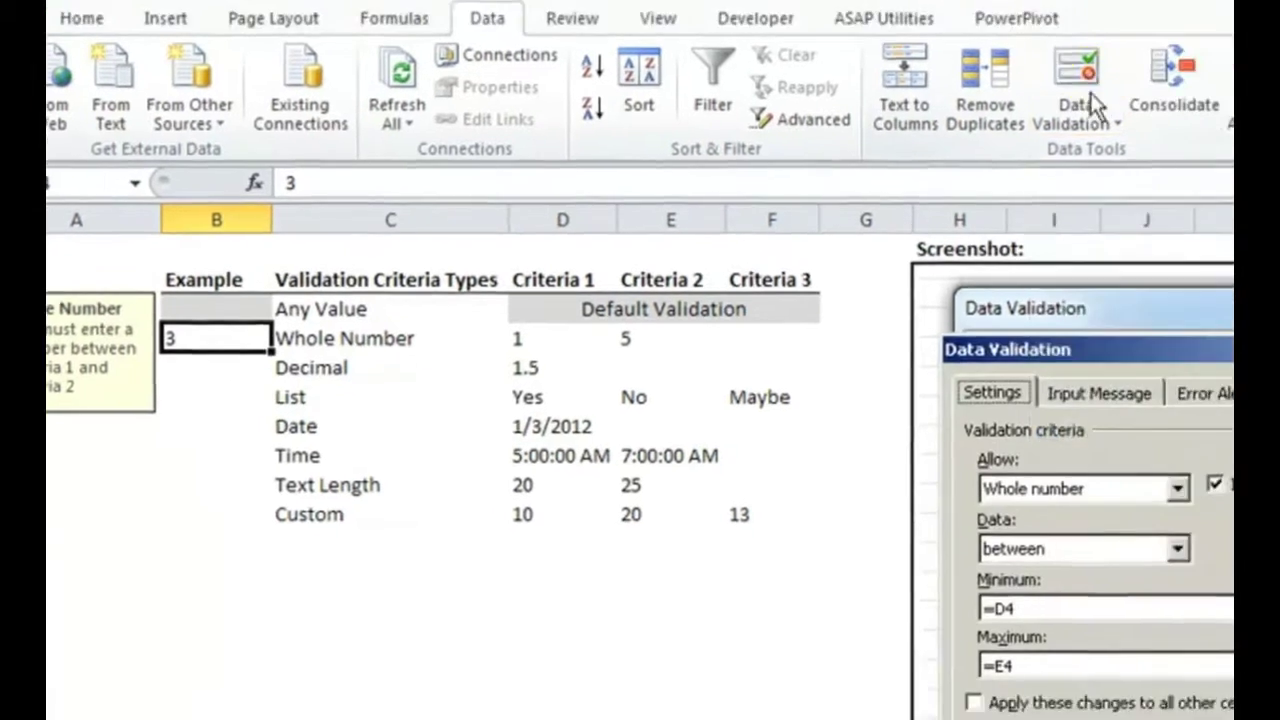
pyautogui.click(1211, 590)
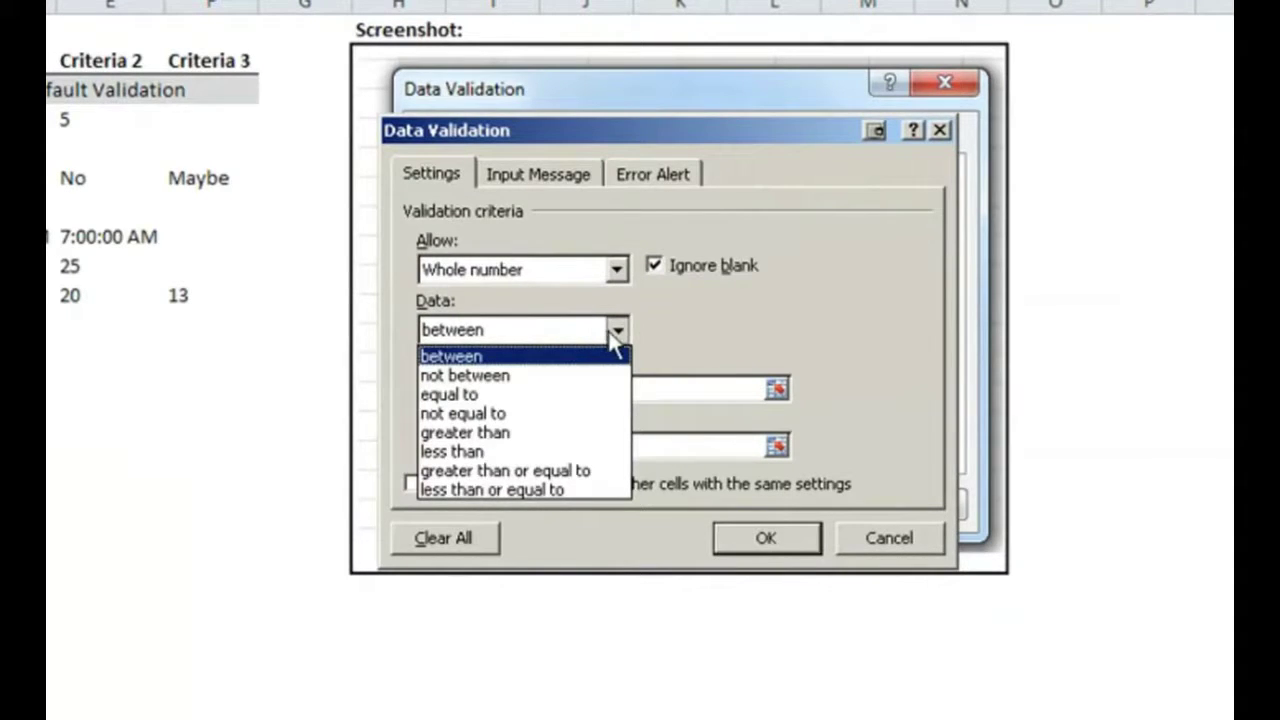
pyautogui.click(681, 329)
pyautogui.click(545, 272)
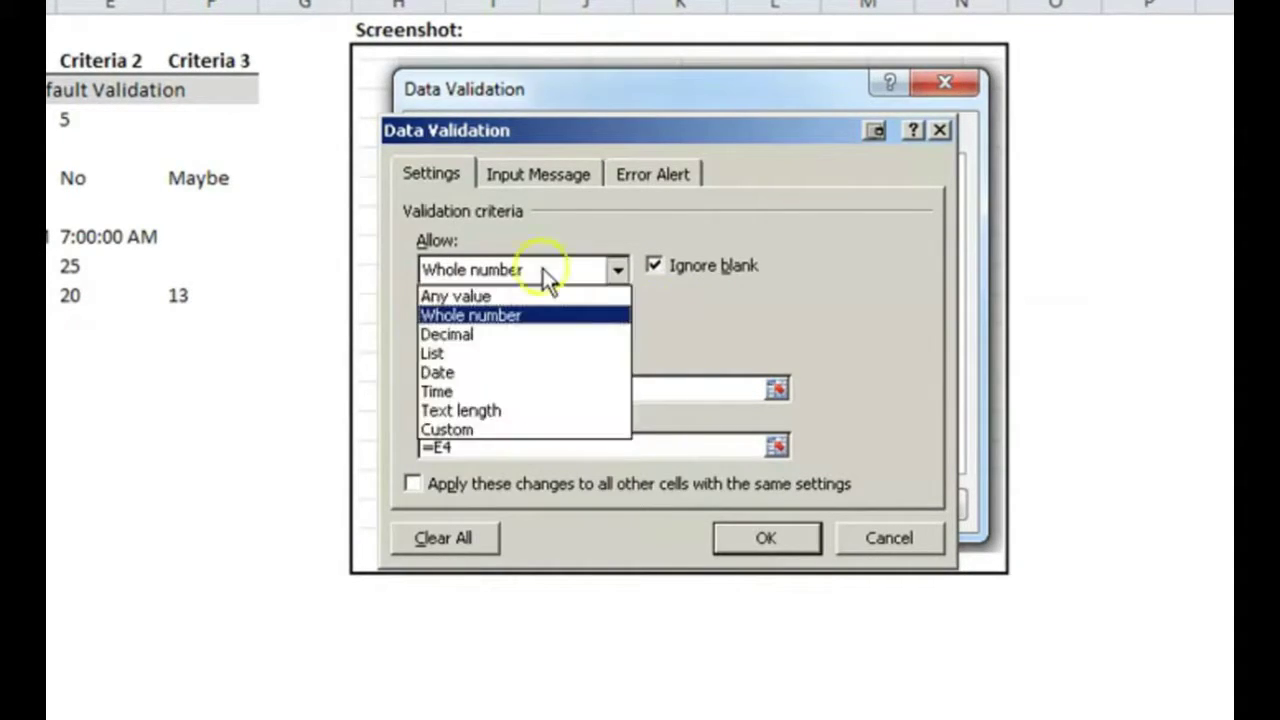
pyautogui.click(746, 333)
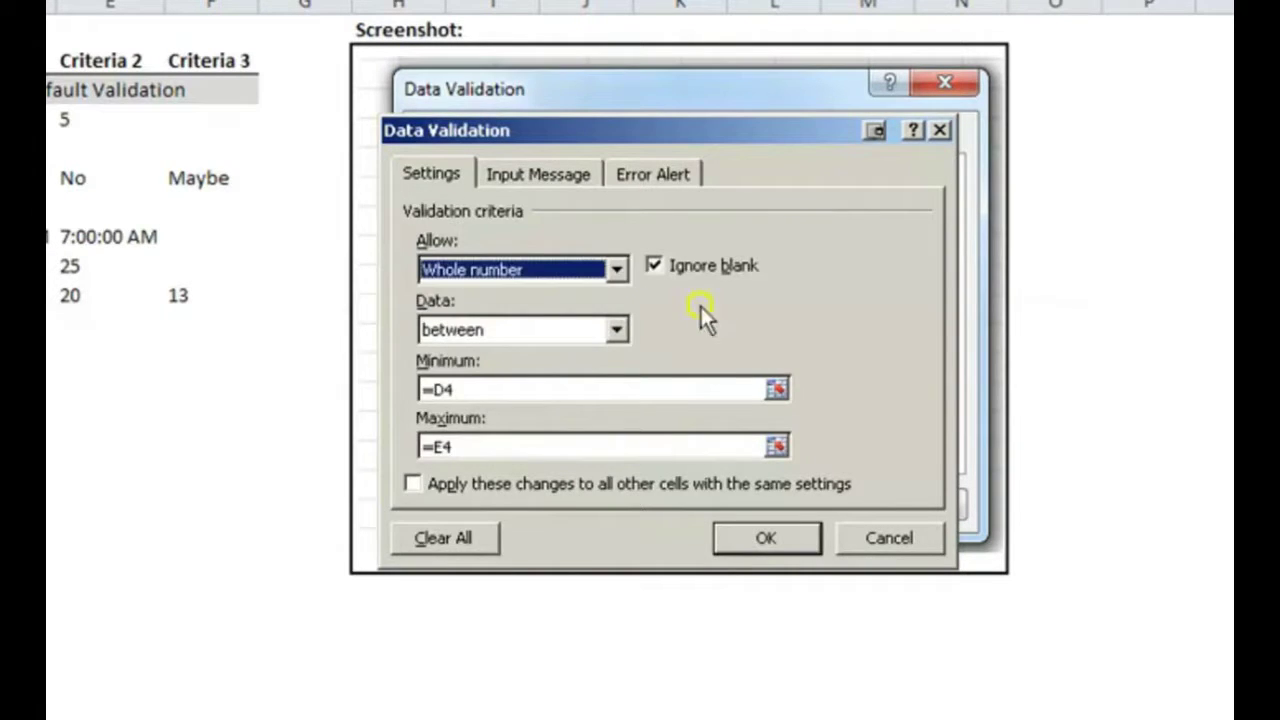
# Compare the input message settings with the error alert settings of cell B4's rule.
pyautogui.click(550, 178)
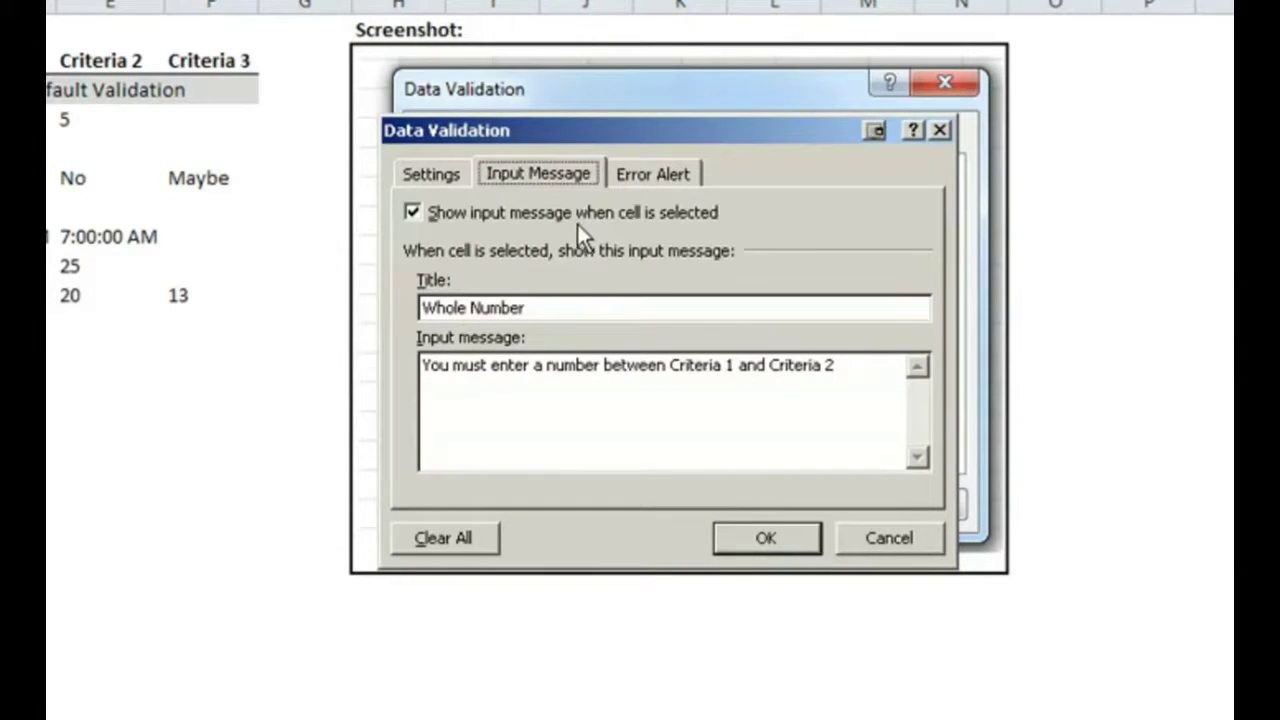
pyautogui.click(646, 180)
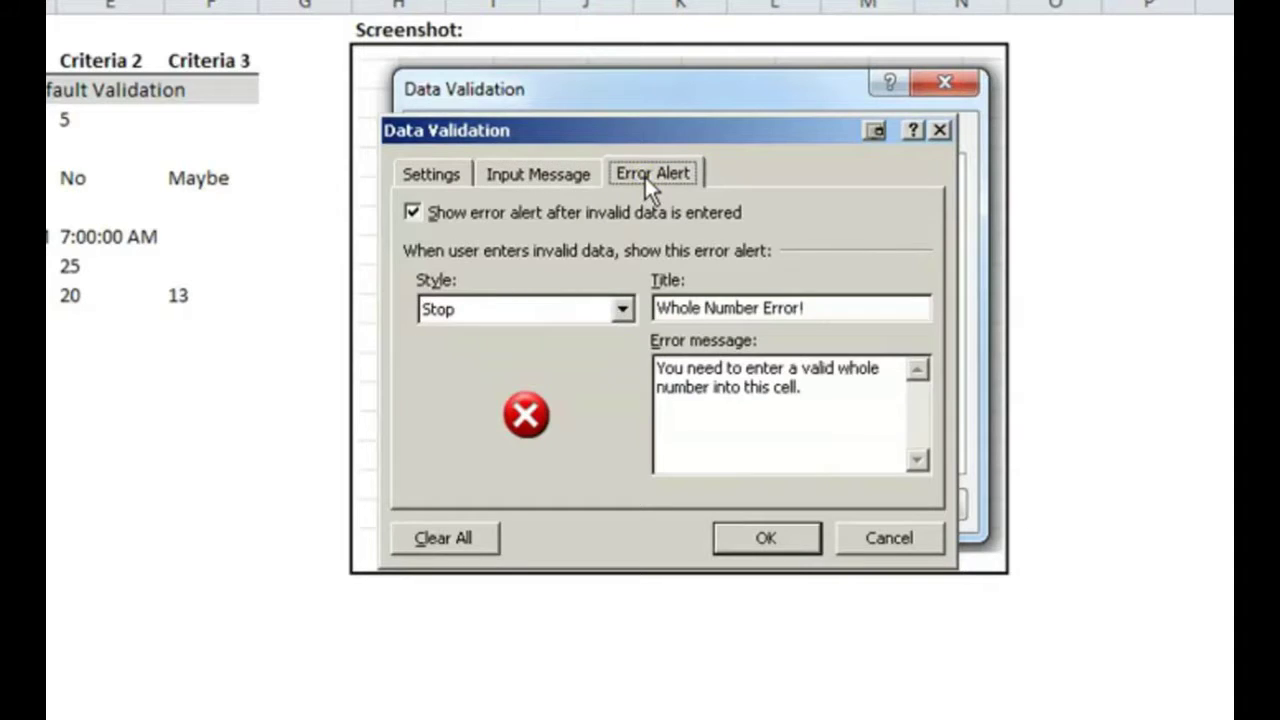
pyautogui.click(562, 177)
pyautogui.click(628, 172)
# Try the Warning style for cell B4's error alert, restore the Stop style, and leave the validation dialog.
pyautogui.click(621, 309)
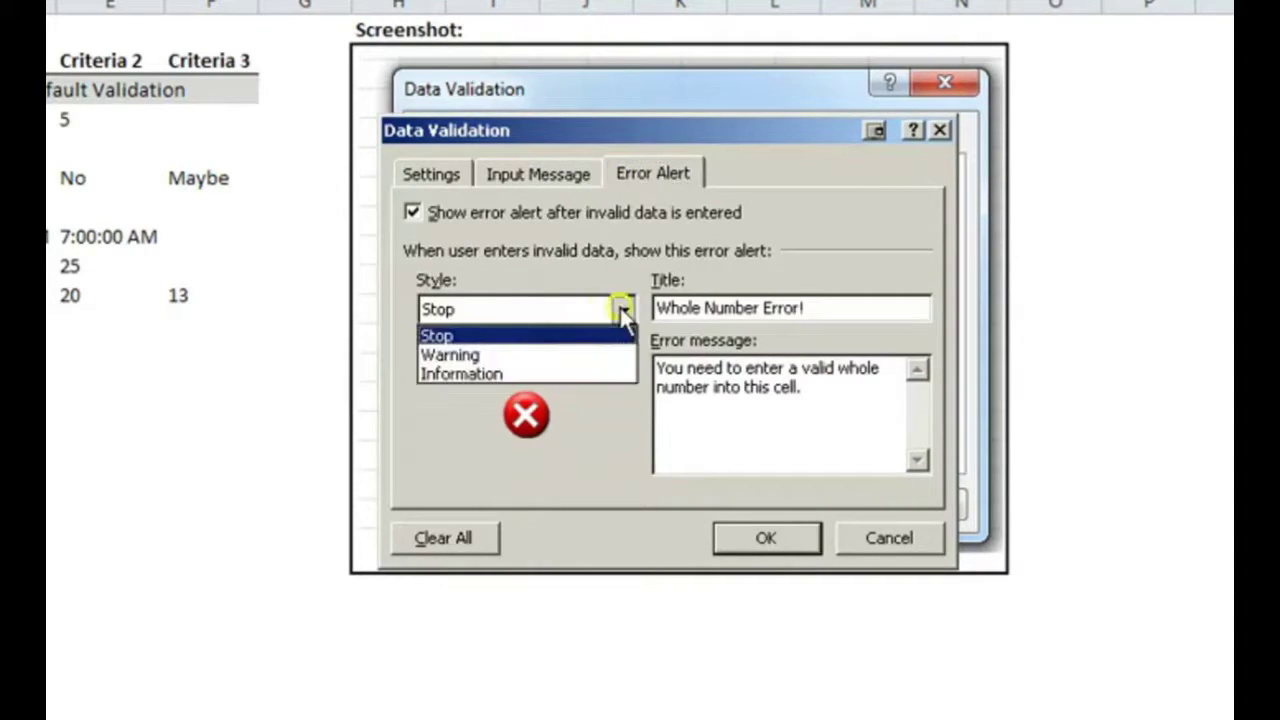
pyautogui.click(566, 354)
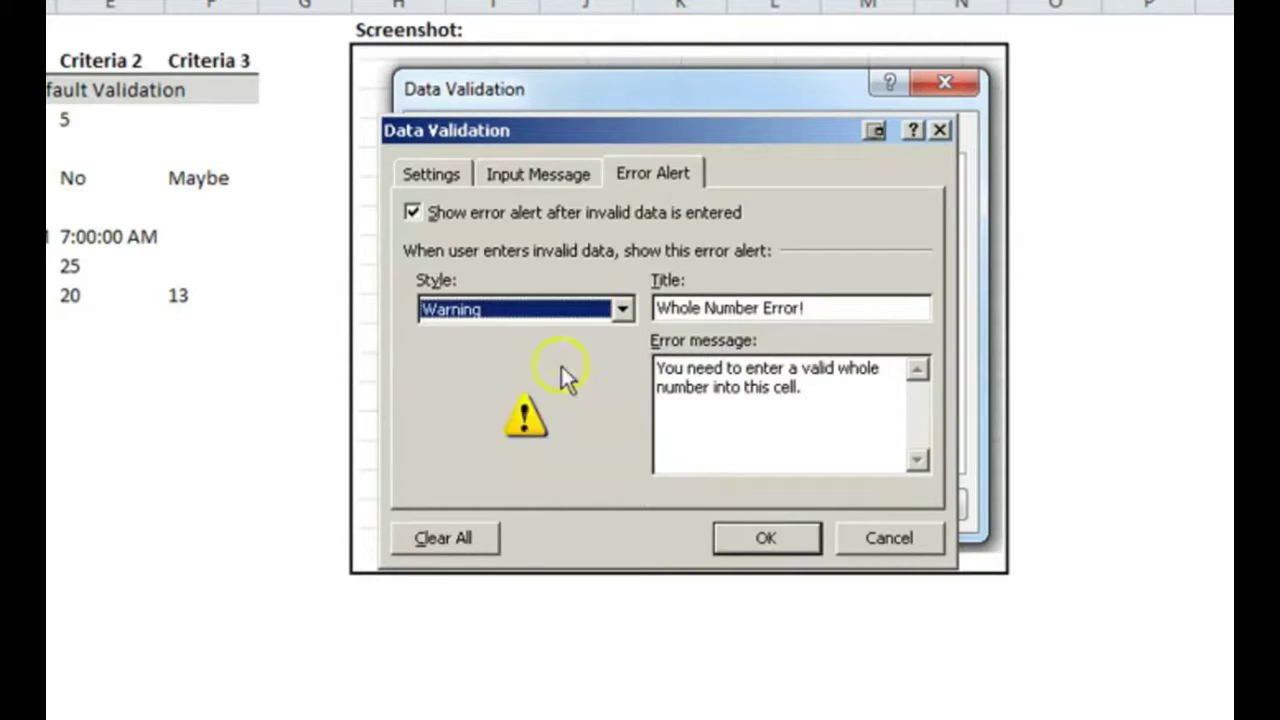
pyautogui.click(628, 312)
pyautogui.click(600, 332)
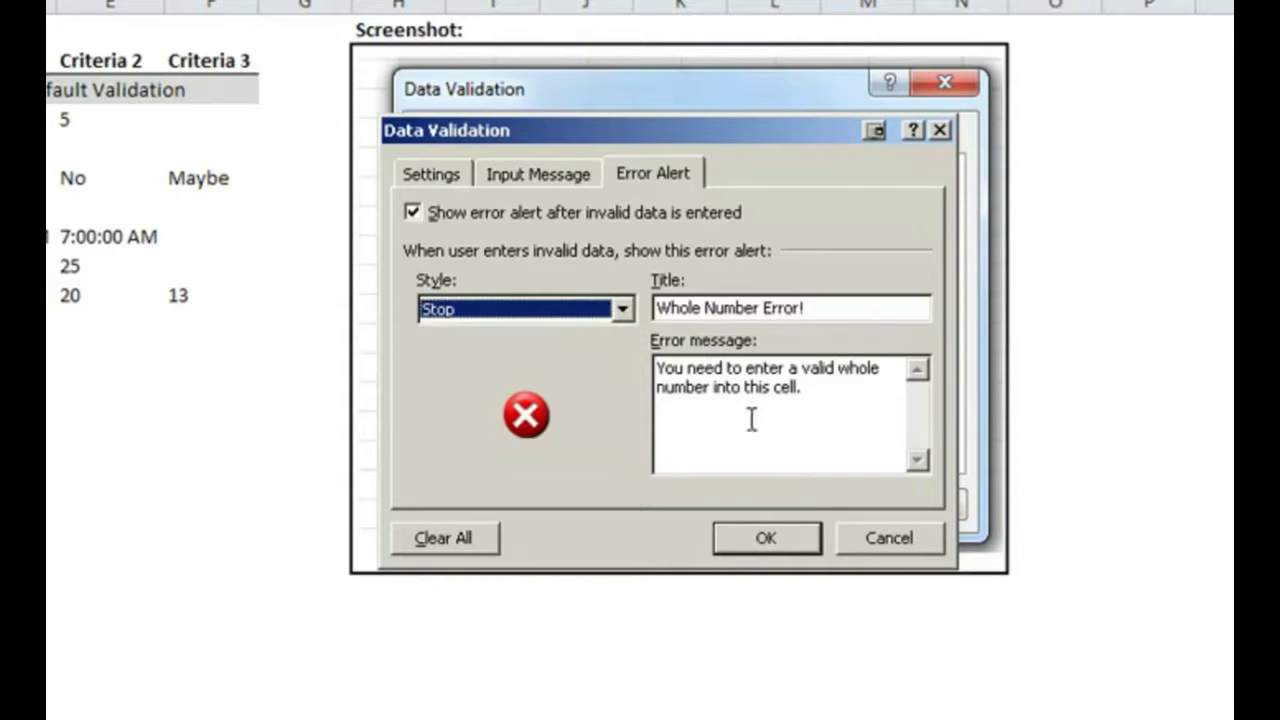
pyautogui.click(433, 174)
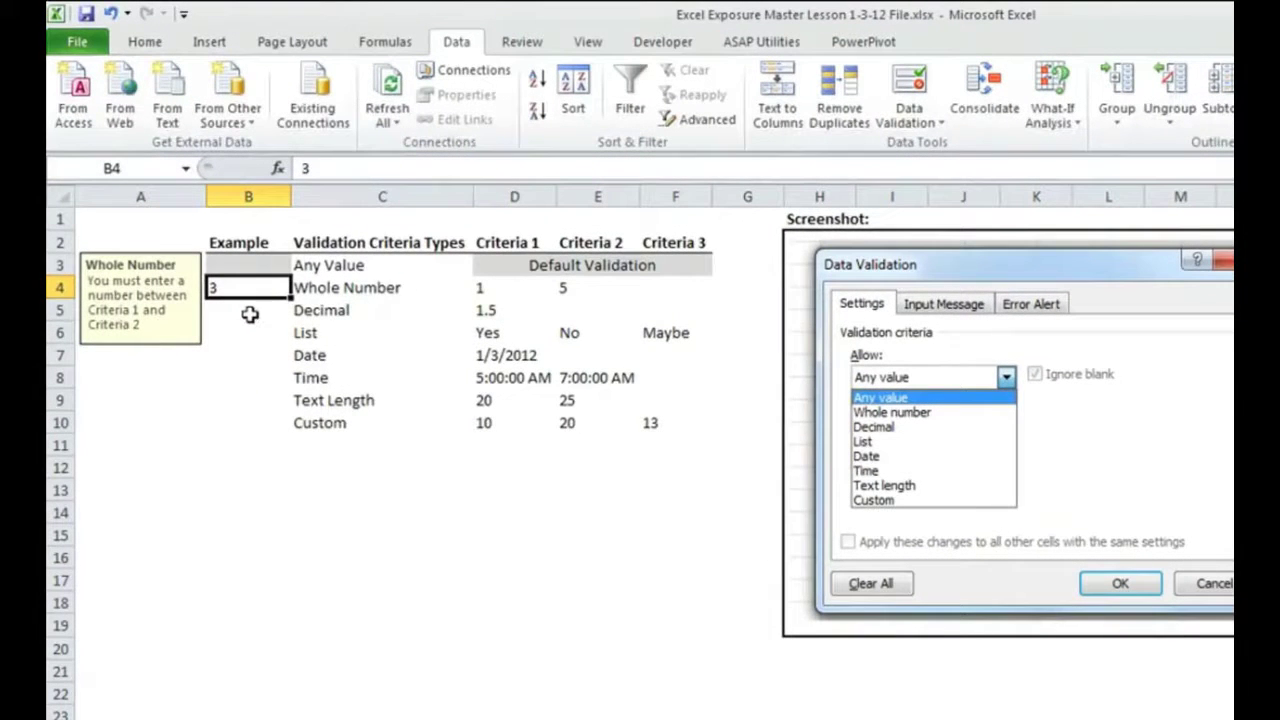
# Open the validation rule of cell B5, the Decimal example, and set its minimum to 1.5.
pyautogui.click(249, 314)
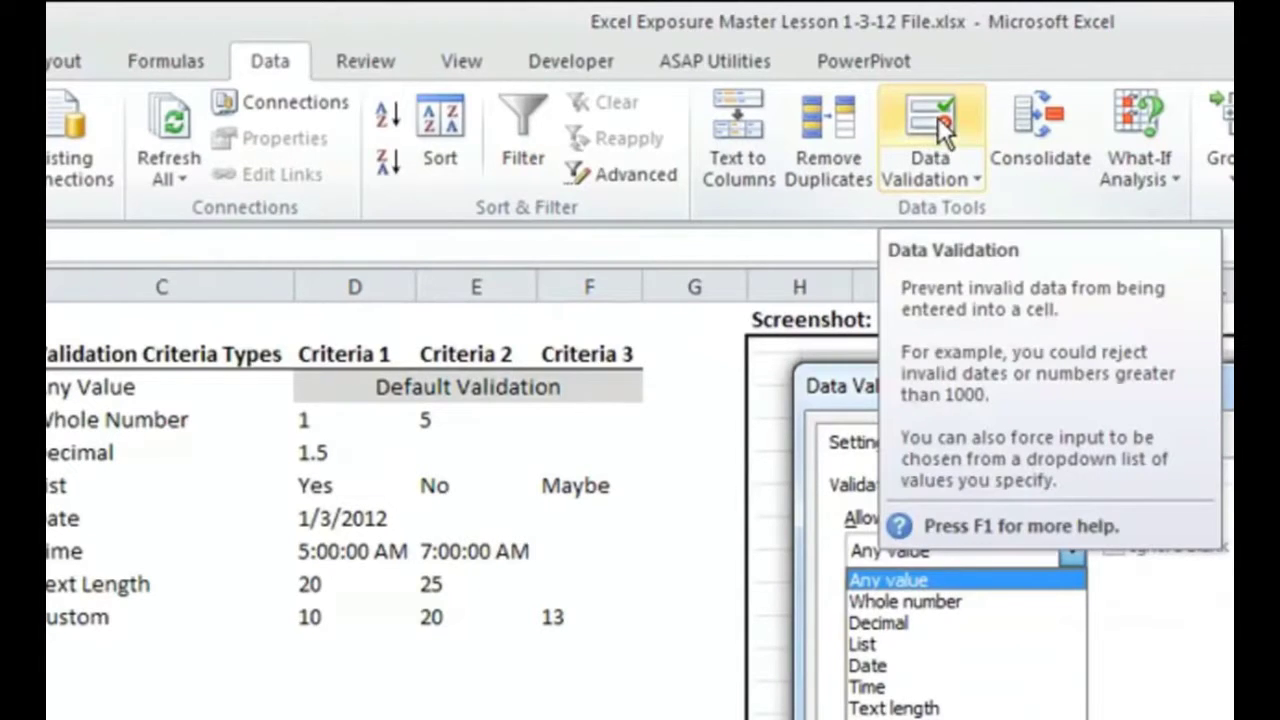
pyautogui.click(938, 117)
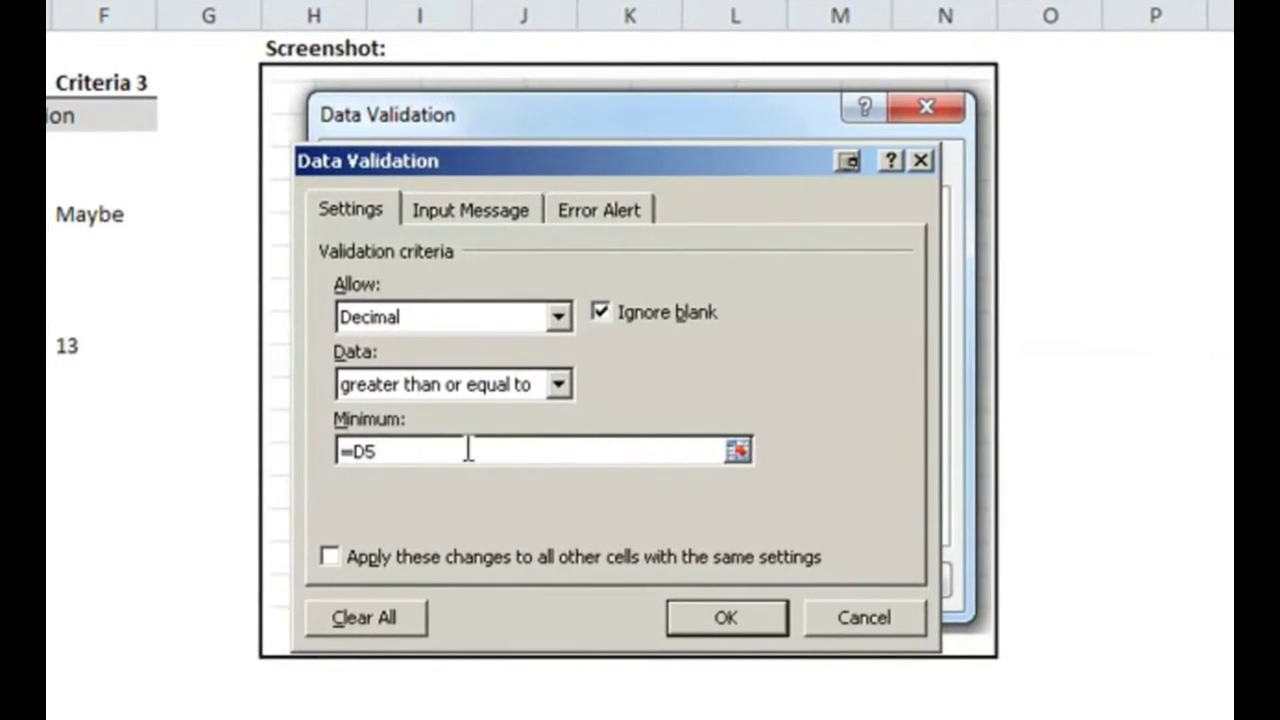
pyautogui.moveTo(428, 451); pyautogui.dragTo(320, 452)
pyautogui.write('1.5')
# Replace the minimum in cell B5's decimal rule with a reference to cell D5.
pyautogui.moveTo(397, 450); pyautogui.dragTo(272, 446)
pyautogui.click(740, 451)
pyautogui.click(255, 211)
pyautogui.press('Return')
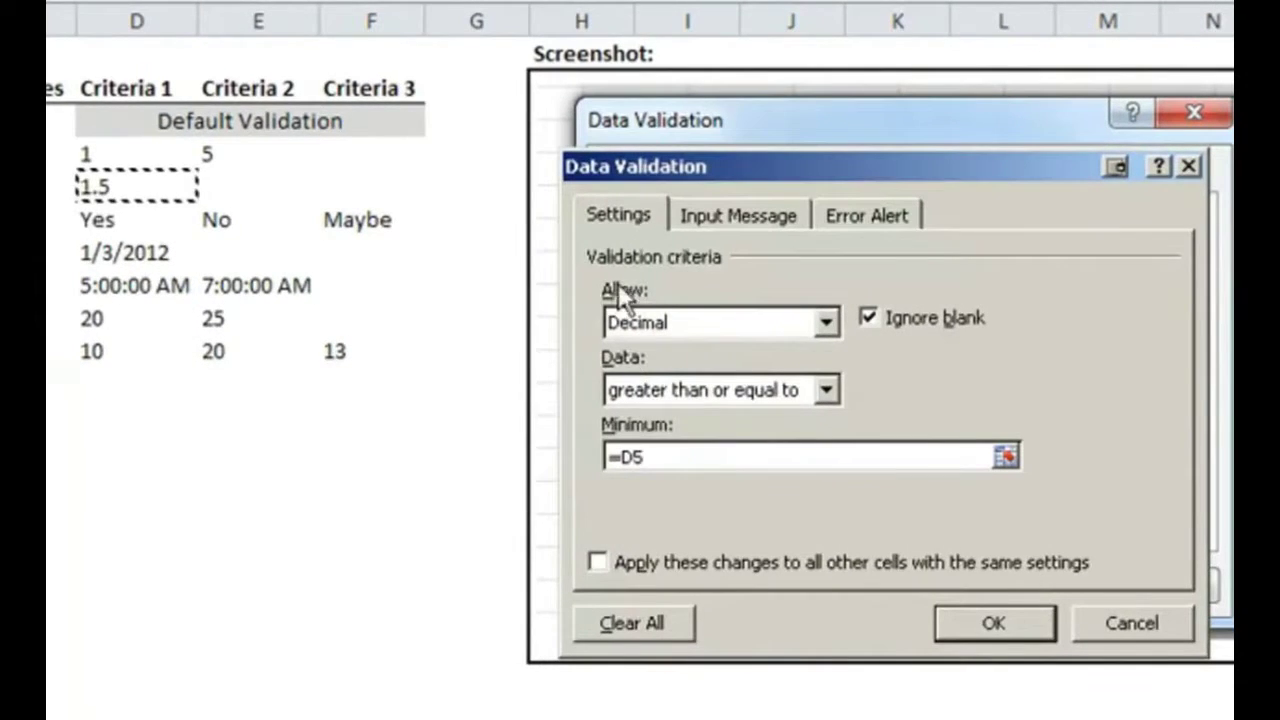
# Review the input message and error alert of cell B5's decimal rule and apply the rule.
pyautogui.hotkey('ctrl', 'Tab')
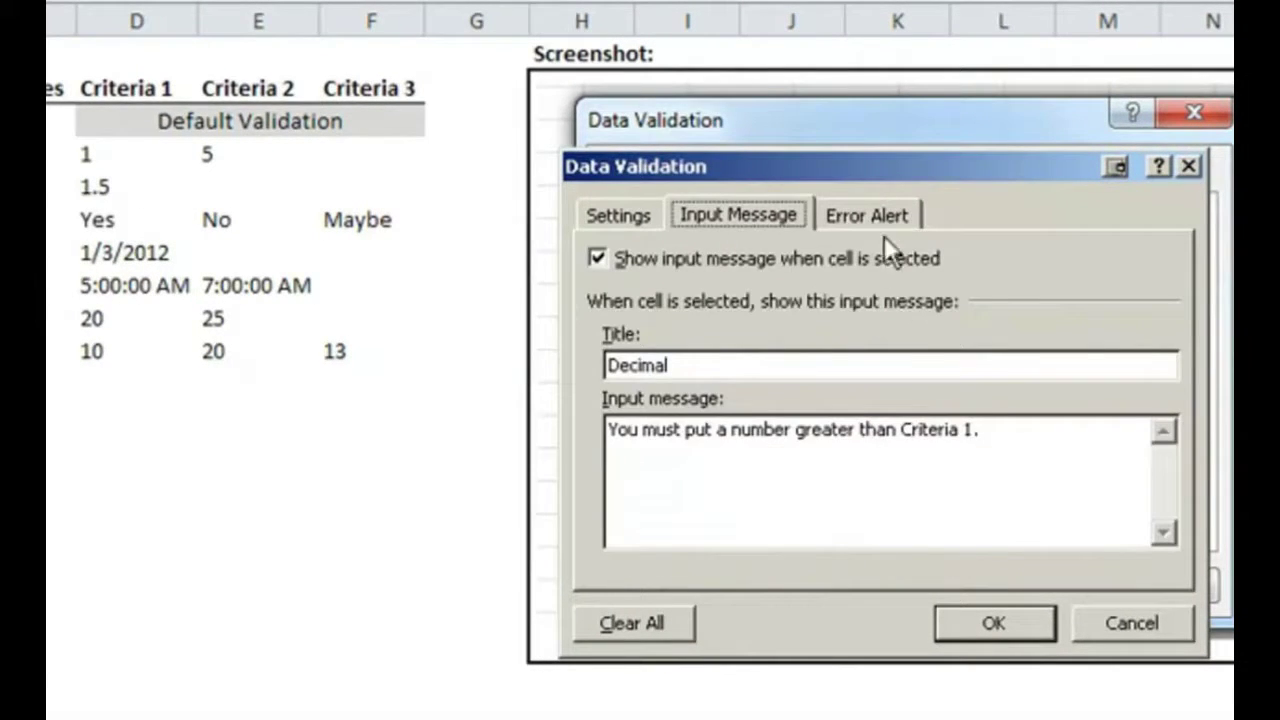
pyautogui.click(818, 217)
pyautogui.click(625, 212)
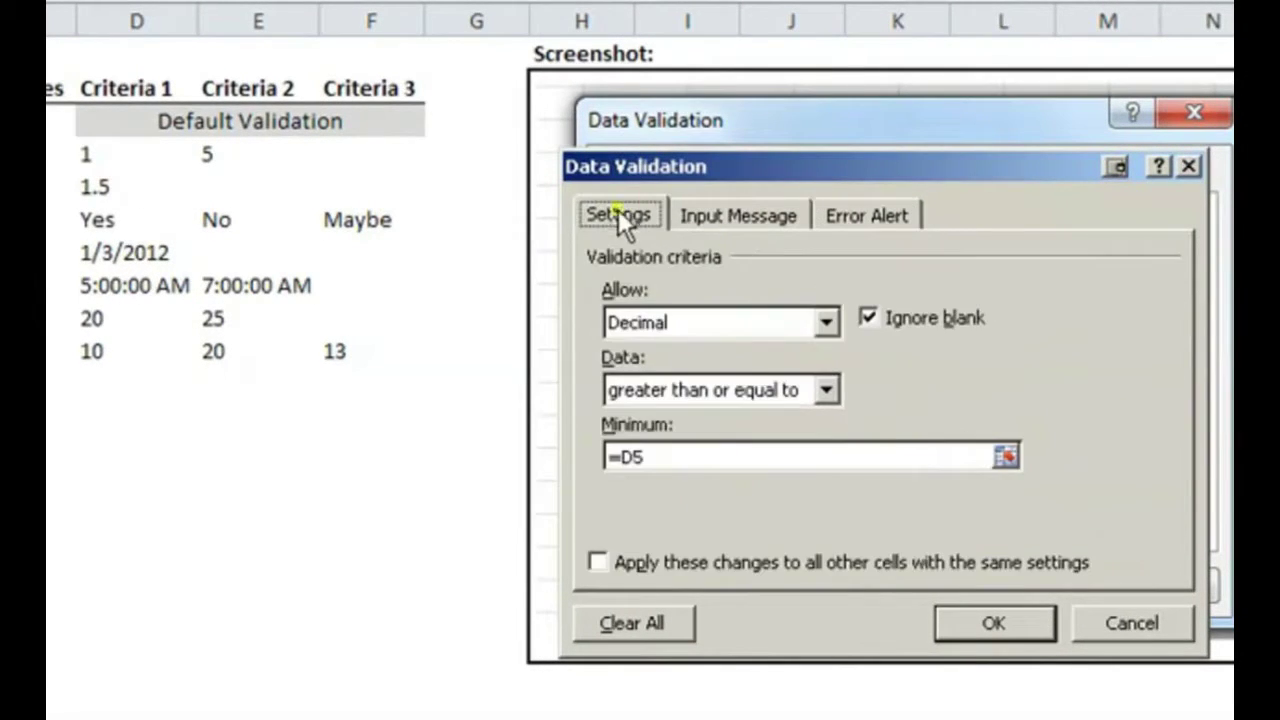
pyautogui.click(1006, 628)
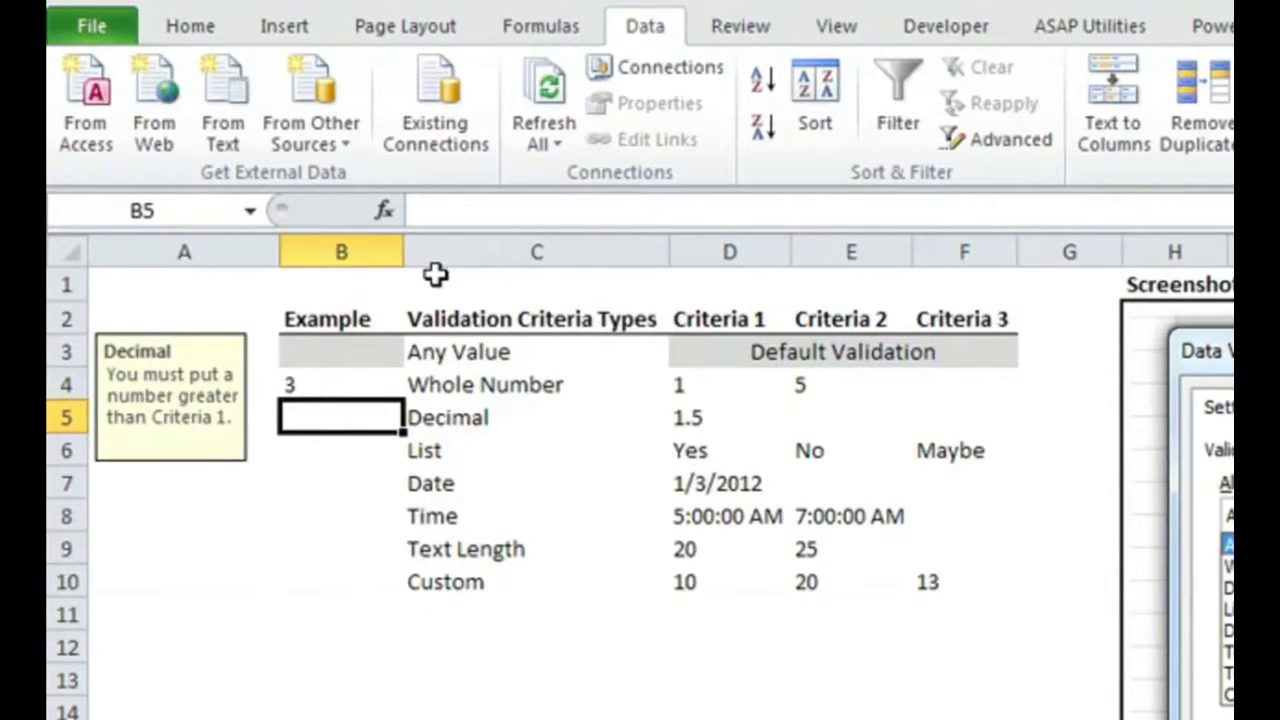
# Test cell B5's decimal rule by entering 0 and cancel the entry.
pyautogui.write('0')
pyautogui.press('Return')
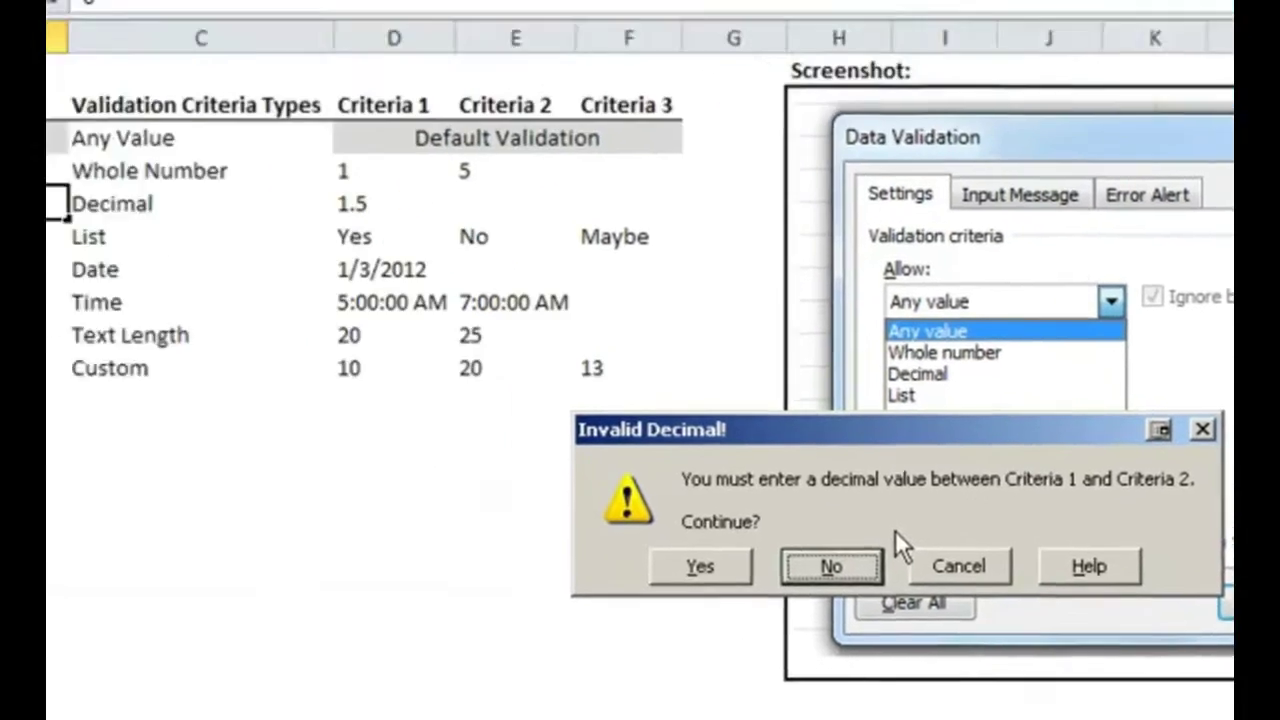
pyautogui.click(752, 416)
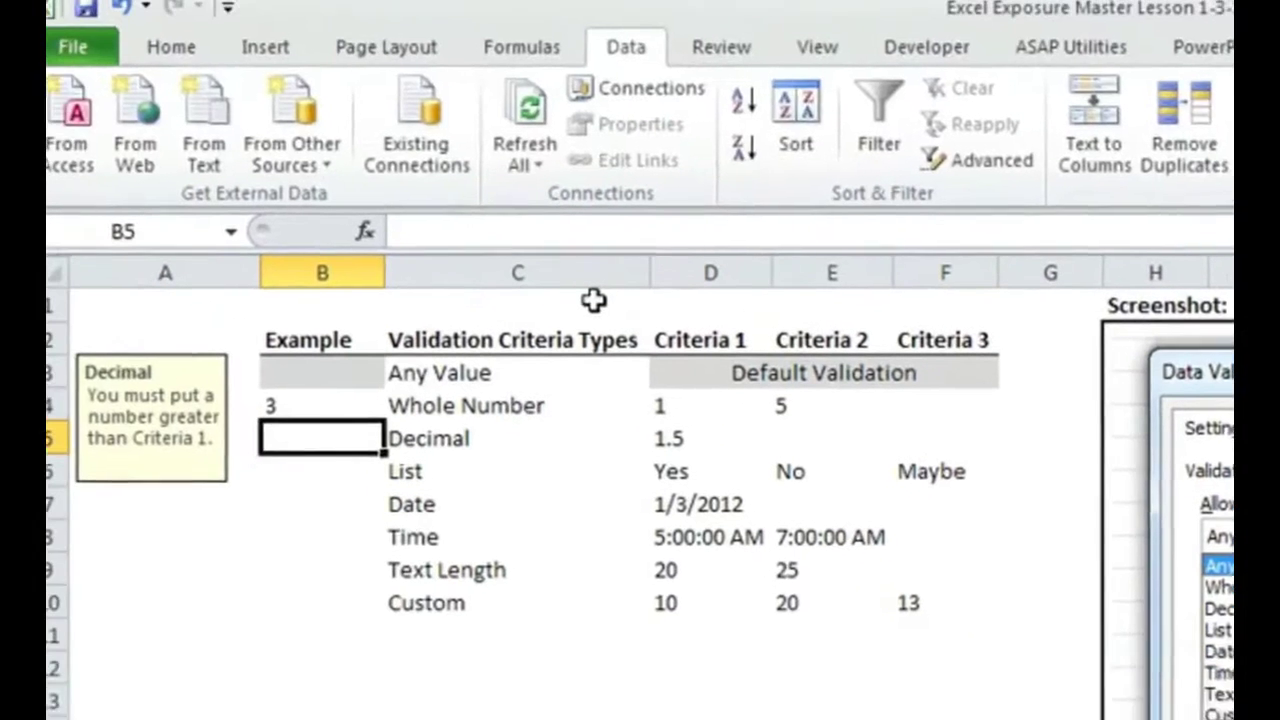
# Test cell B5's decimal rule by entering 1.5 and replacing it with 1.6.
pyautogui.write('1.5')
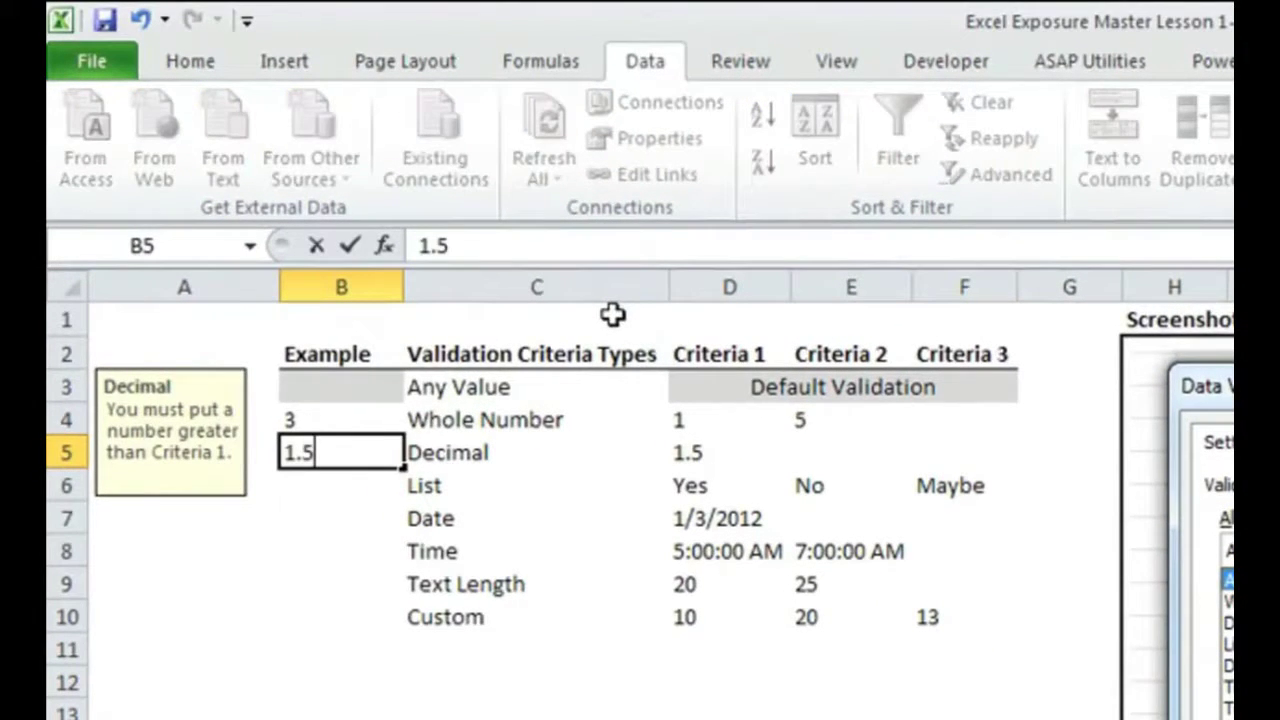
pyautogui.press('Return')
pyautogui.press('Up')
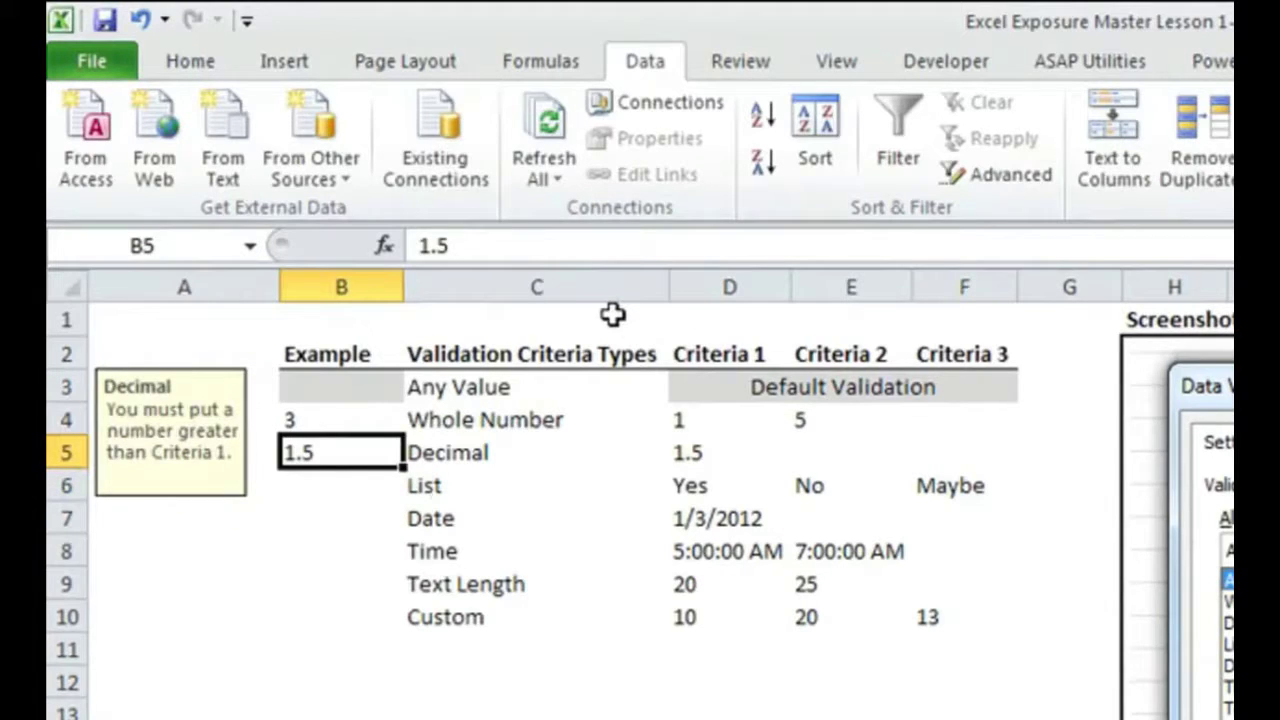
pyautogui.write('1.6')
pyautogui.press('Return')
pyautogui.press('Up')
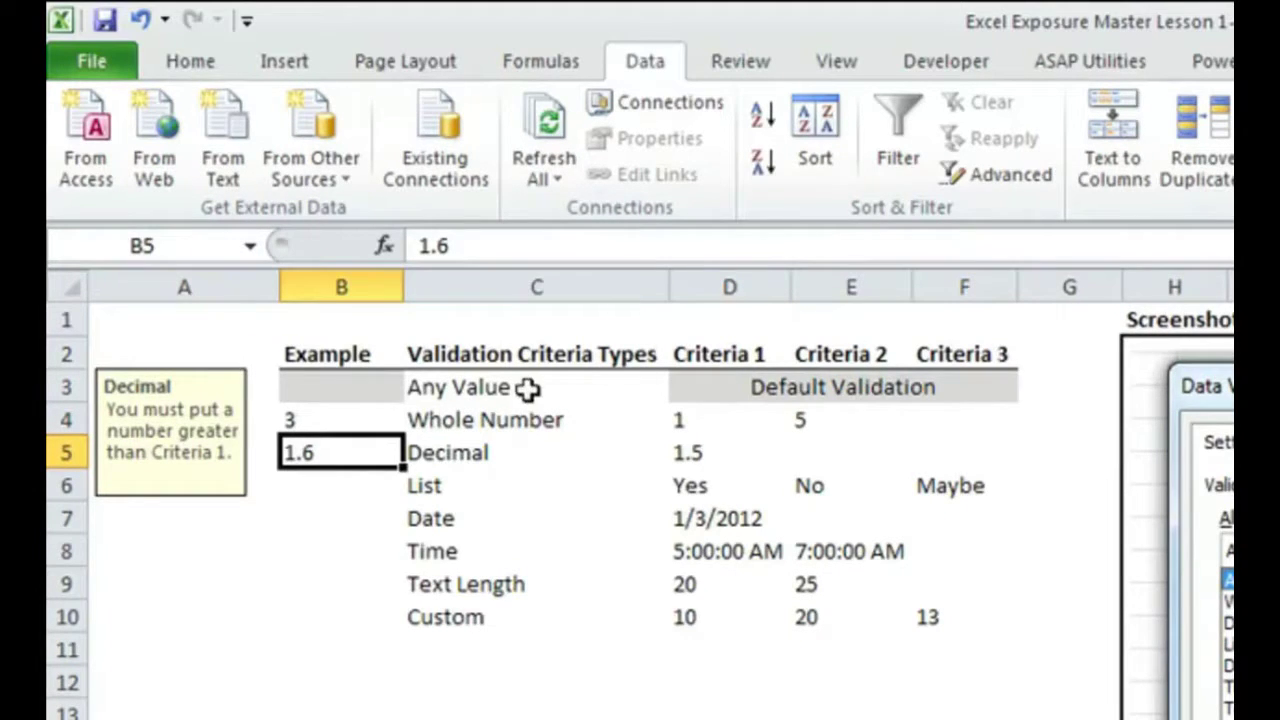
# View the drop-down choices of cell B6, the List example, without choosing one.
pyautogui.click(342, 486)
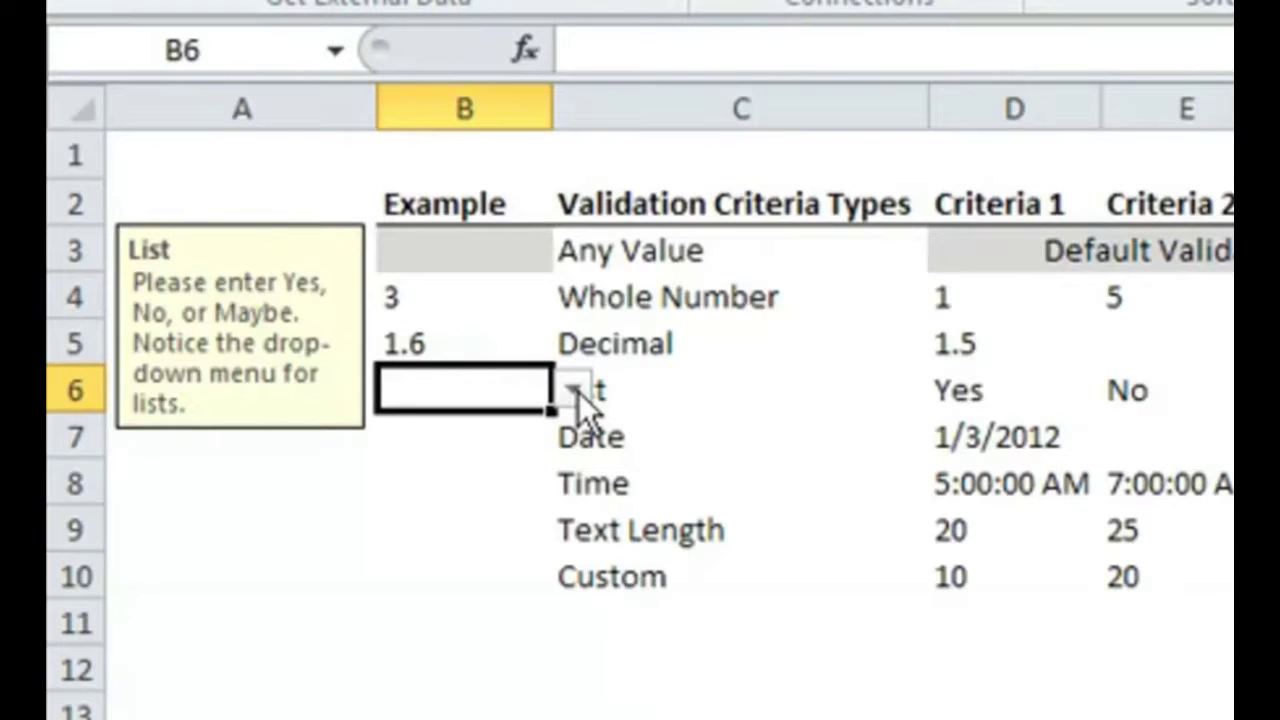
pyautogui.click(578, 392)
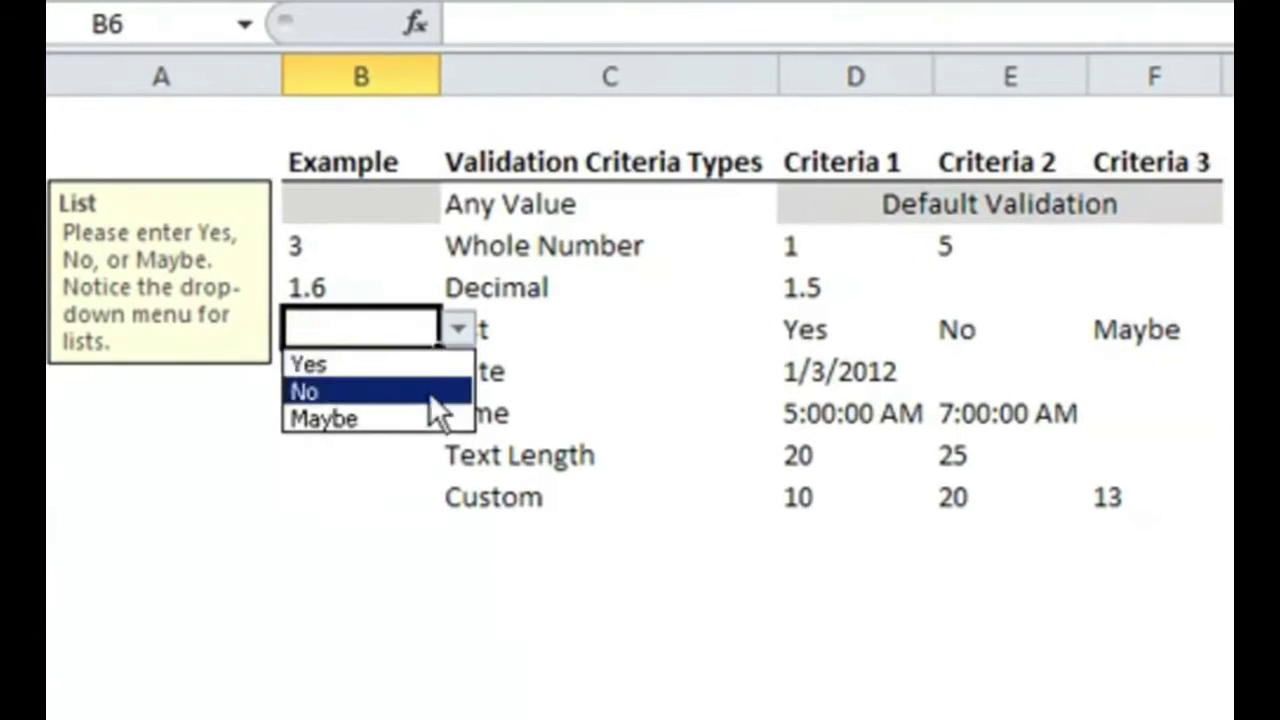
pyautogui.click(858, 328)
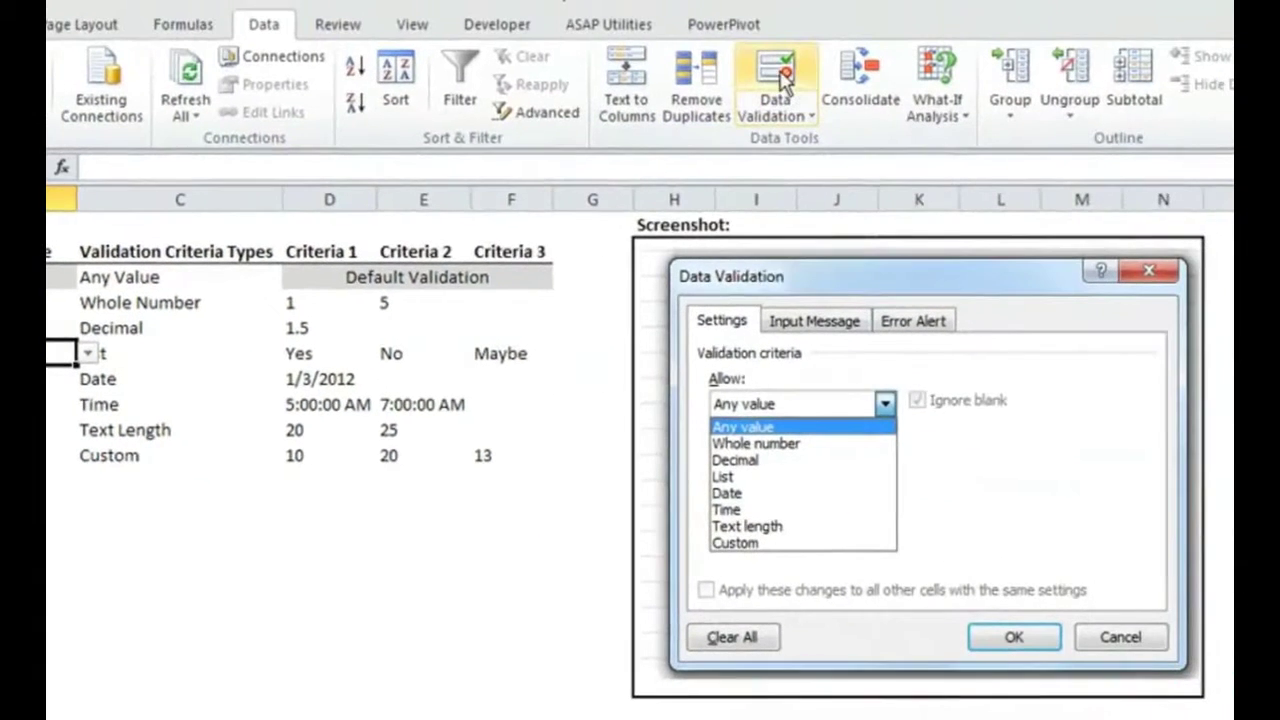
# Open the validation rule of cell B6, examine the list's source range, and leave the dialog.
pyautogui.click(783, 78)
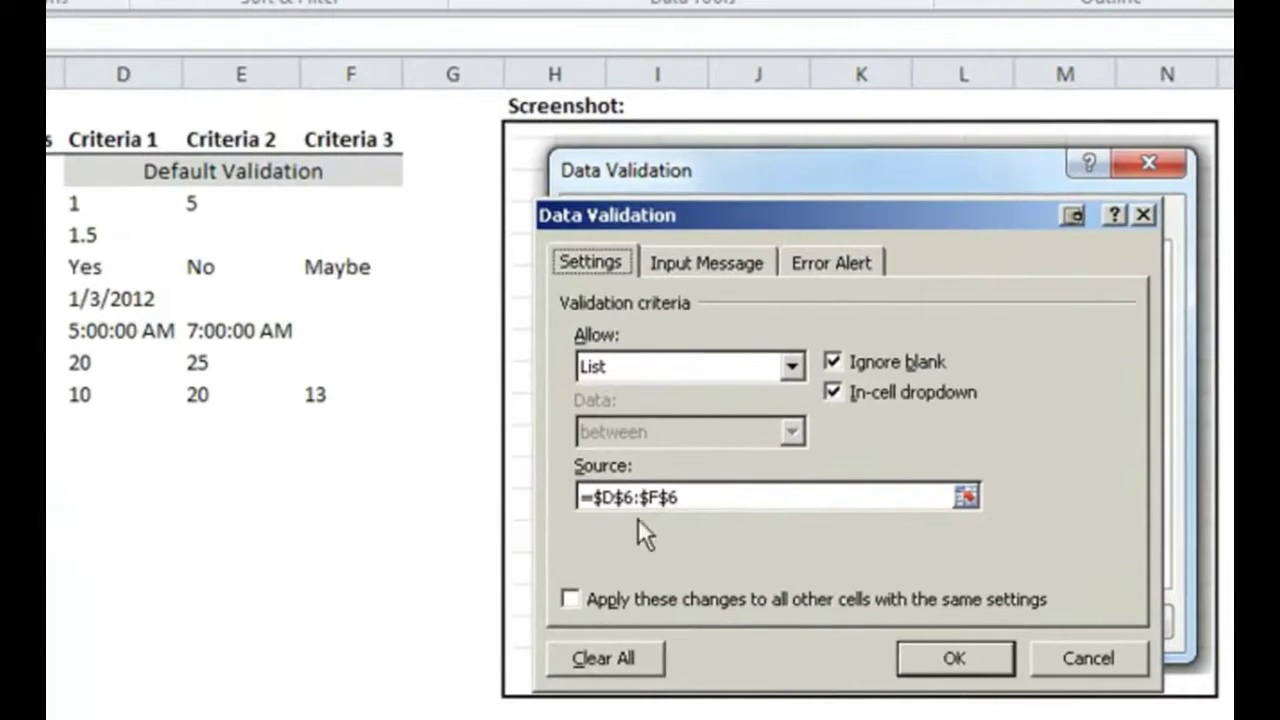
pyautogui.click(726, 506)
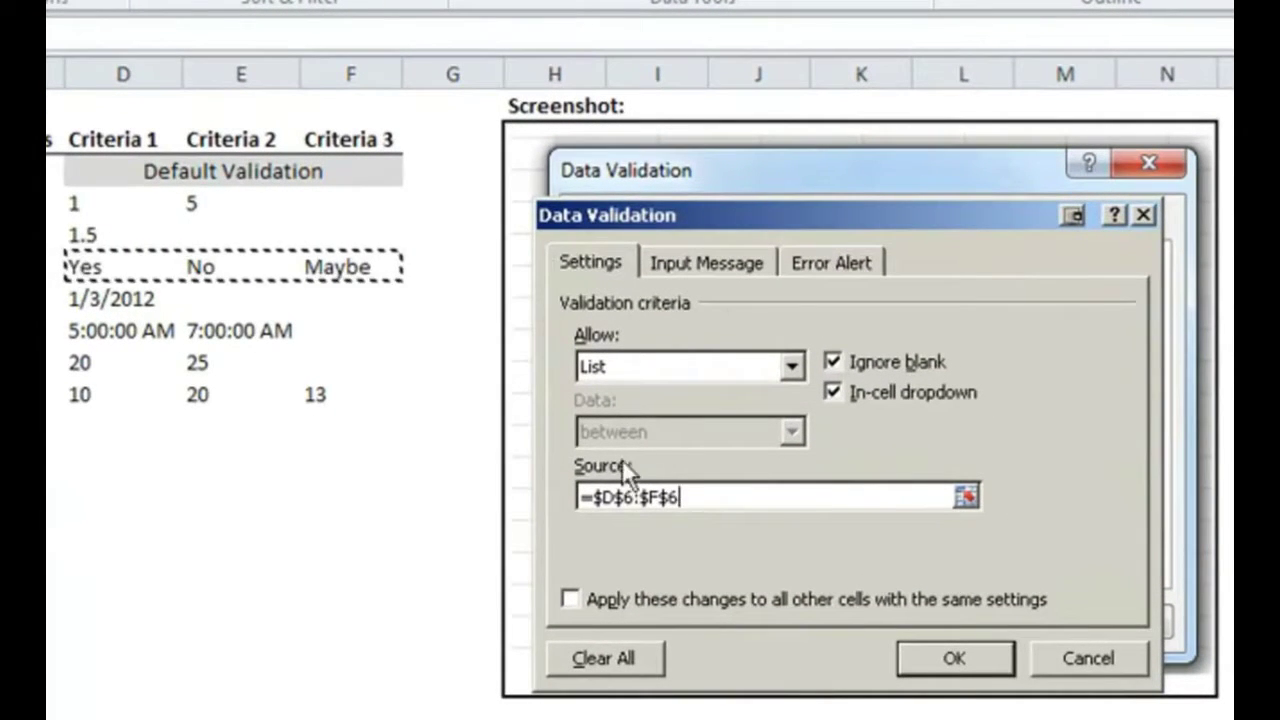
pyautogui.click(986, 650)
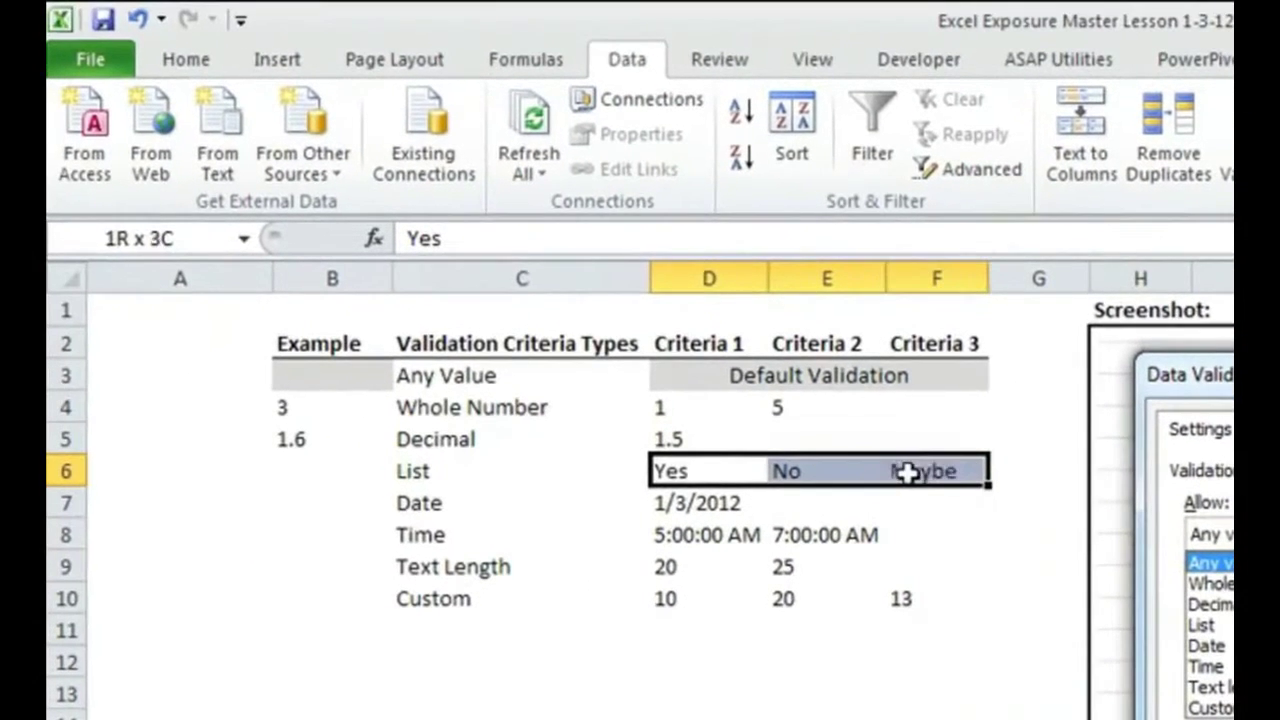
# Name the range D6:F6, which holds the list criteria, ListExample.
pyautogui.click(200, 240)
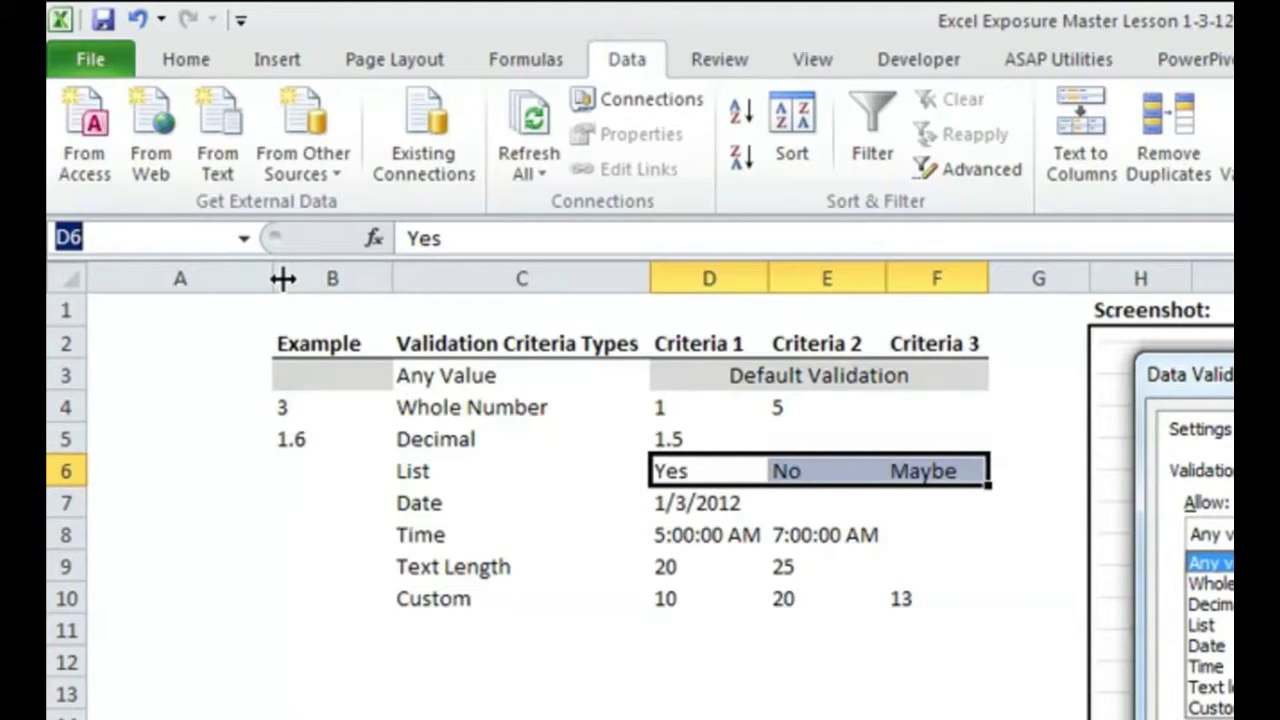
pyautogui.write('ListExample')
pyautogui.press('Return')
# Set the source of cell B6's list rule to =ListExample and check its drop-down choices.
pyautogui.click(330, 471)
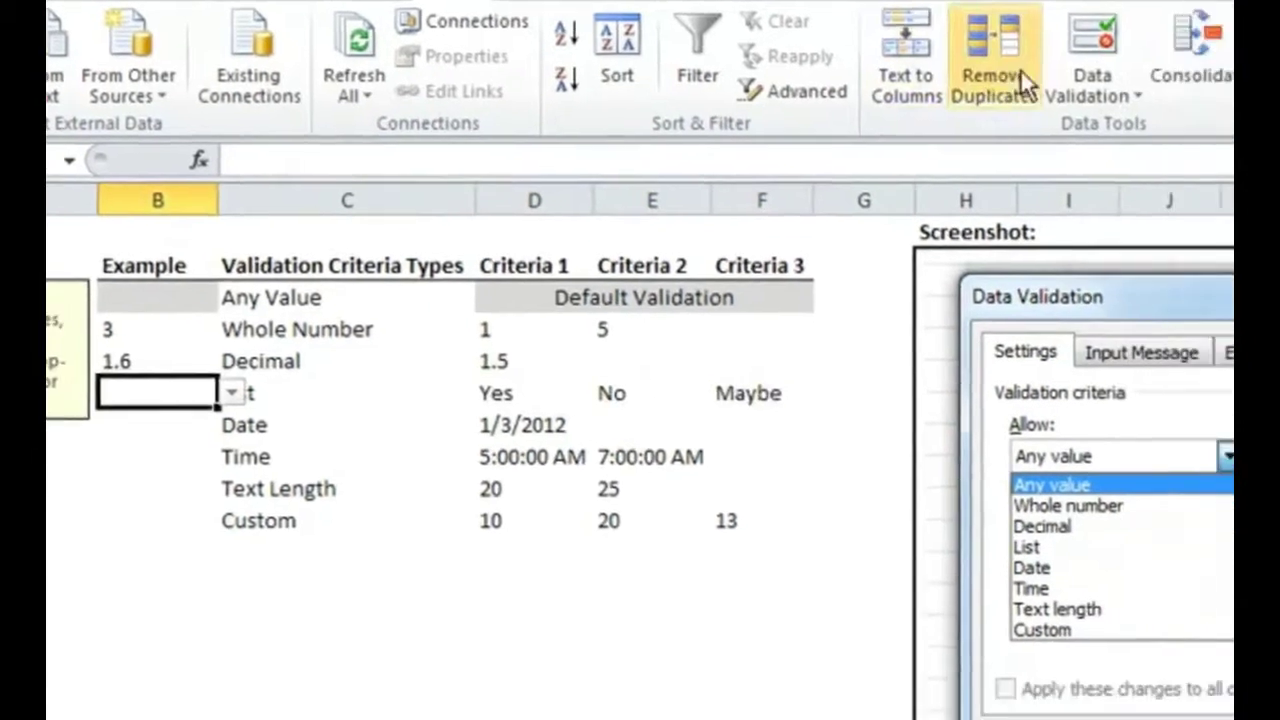
pyautogui.click(1092, 50)
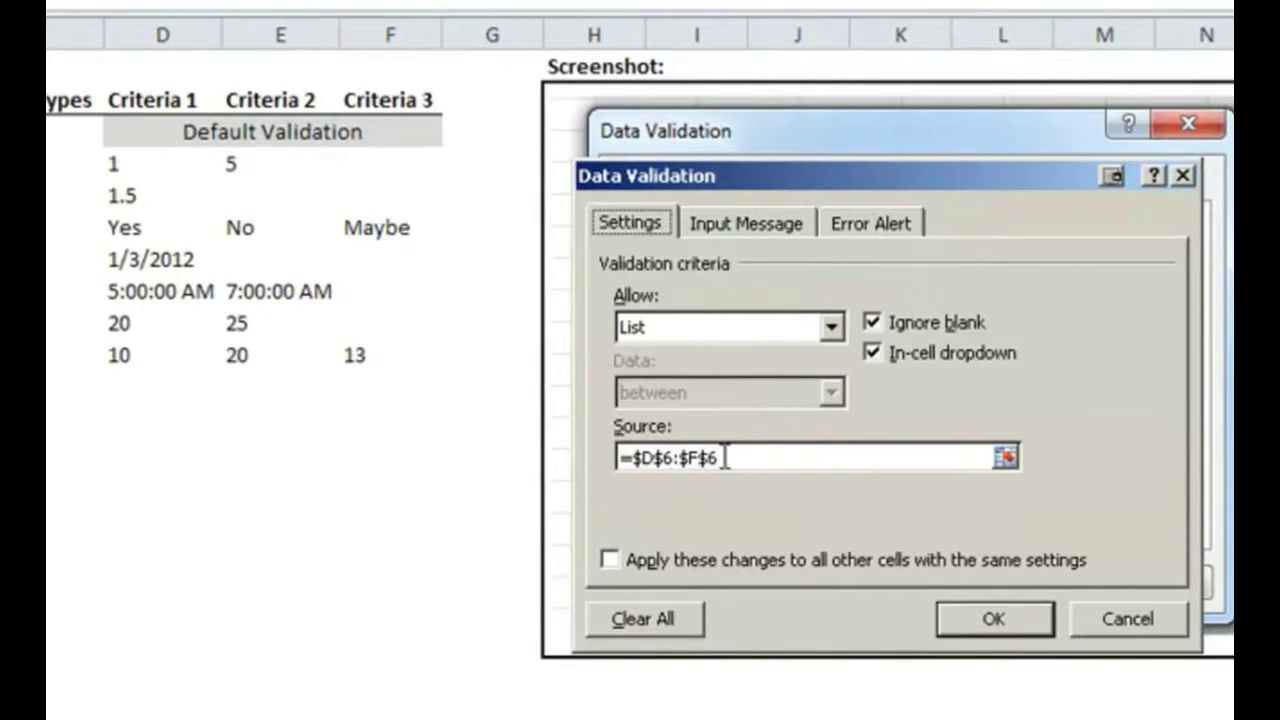
pyautogui.moveTo(726, 457); pyautogui.dragTo(534, 436)
pyautogui.write('=ListExample')
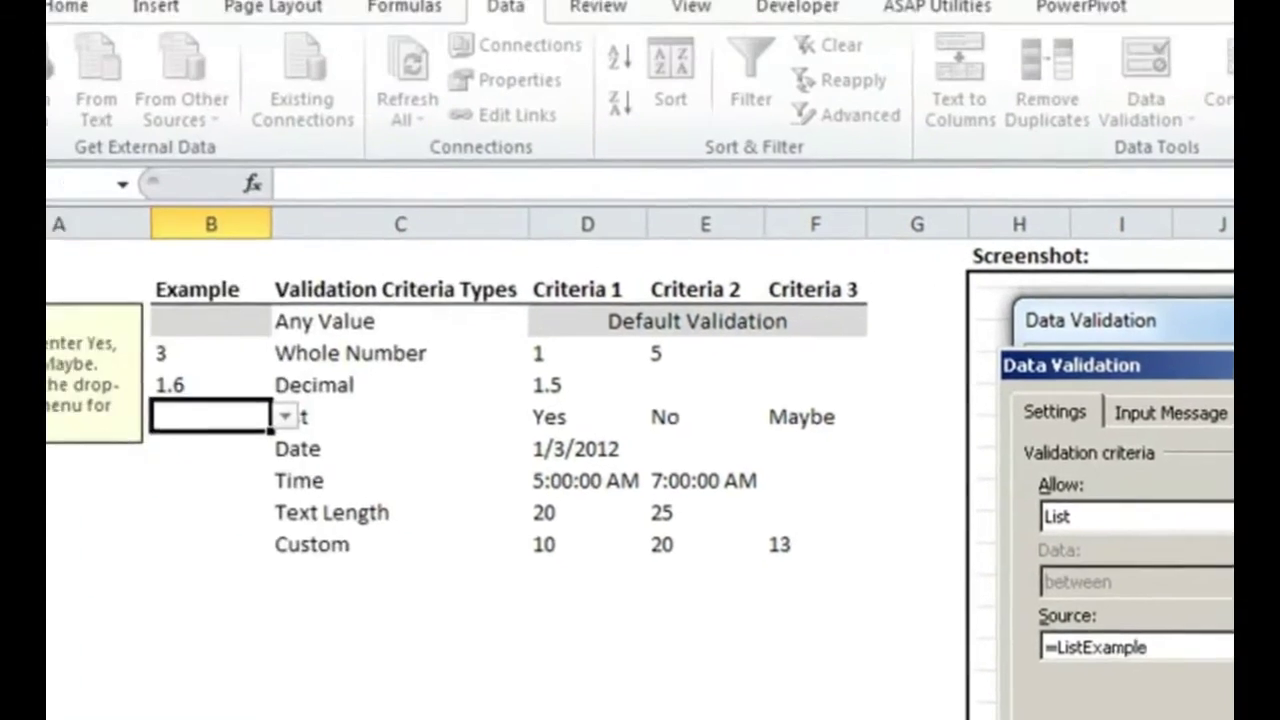
pyautogui.click(285, 416)
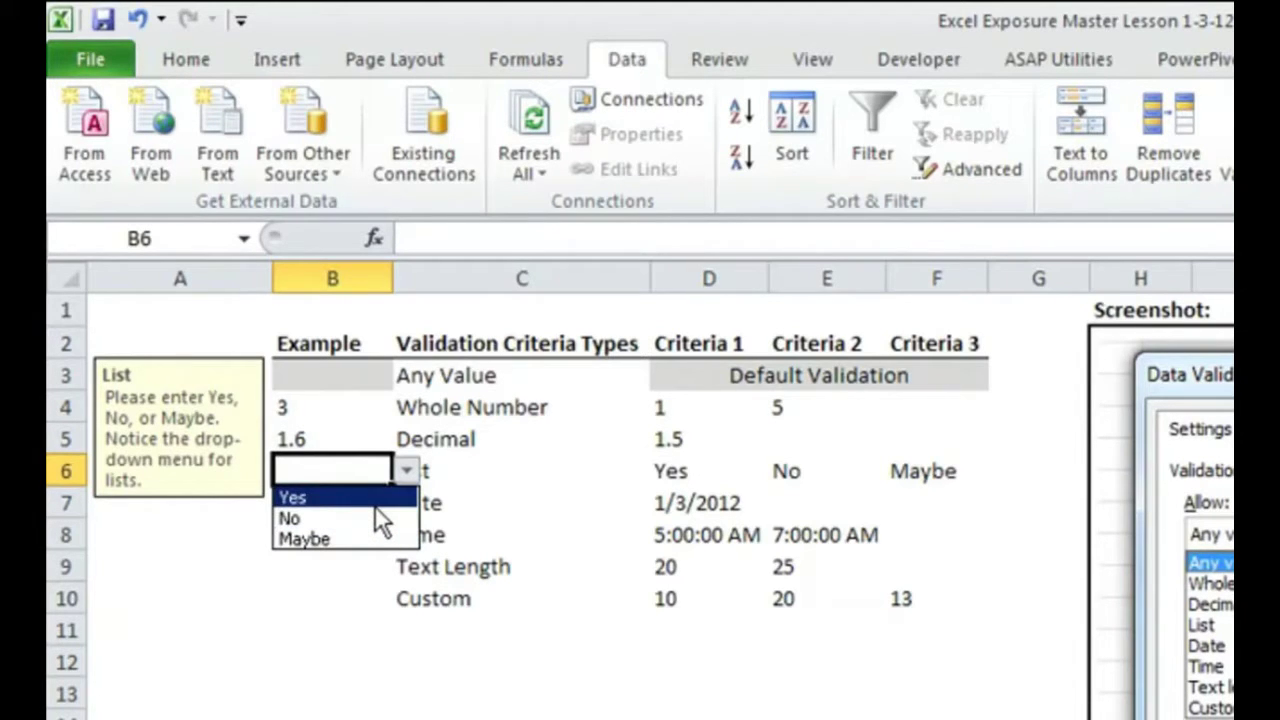
pyautogui.click(563, 481)
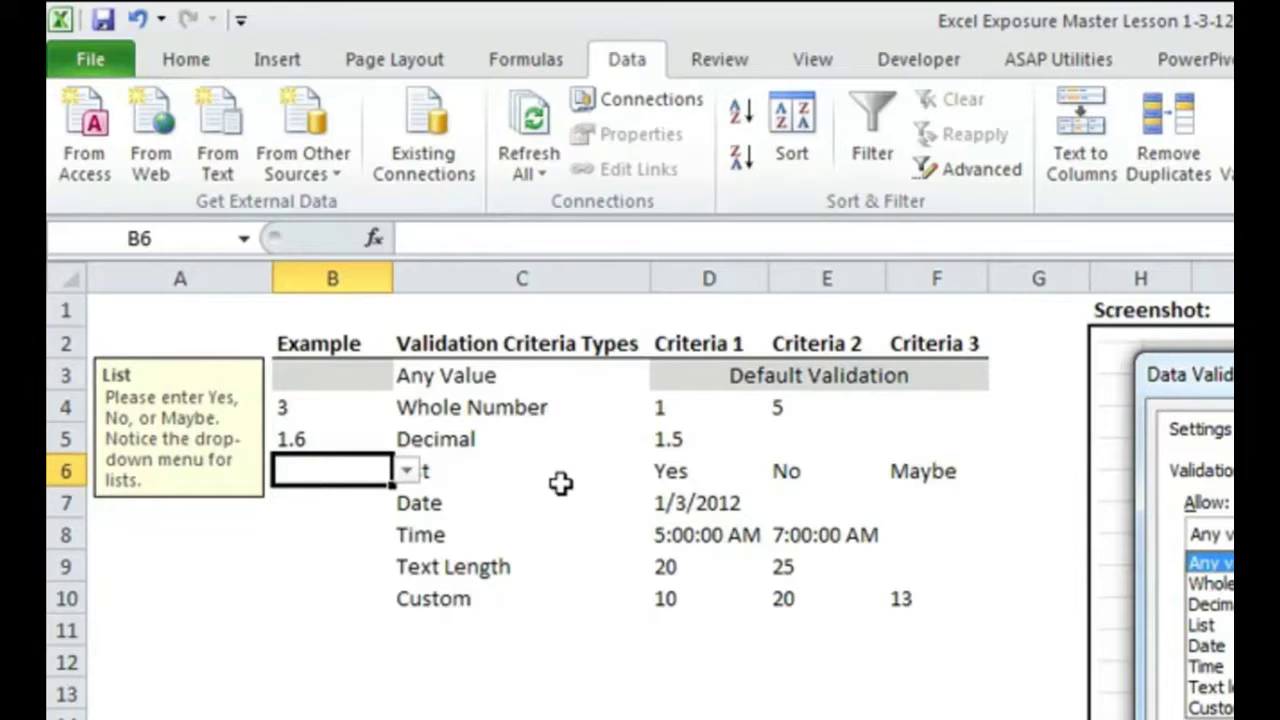
# View the input messages of cell B7, the Date example, and cell B8, the Time example.
pyautogui.click(345, 512)
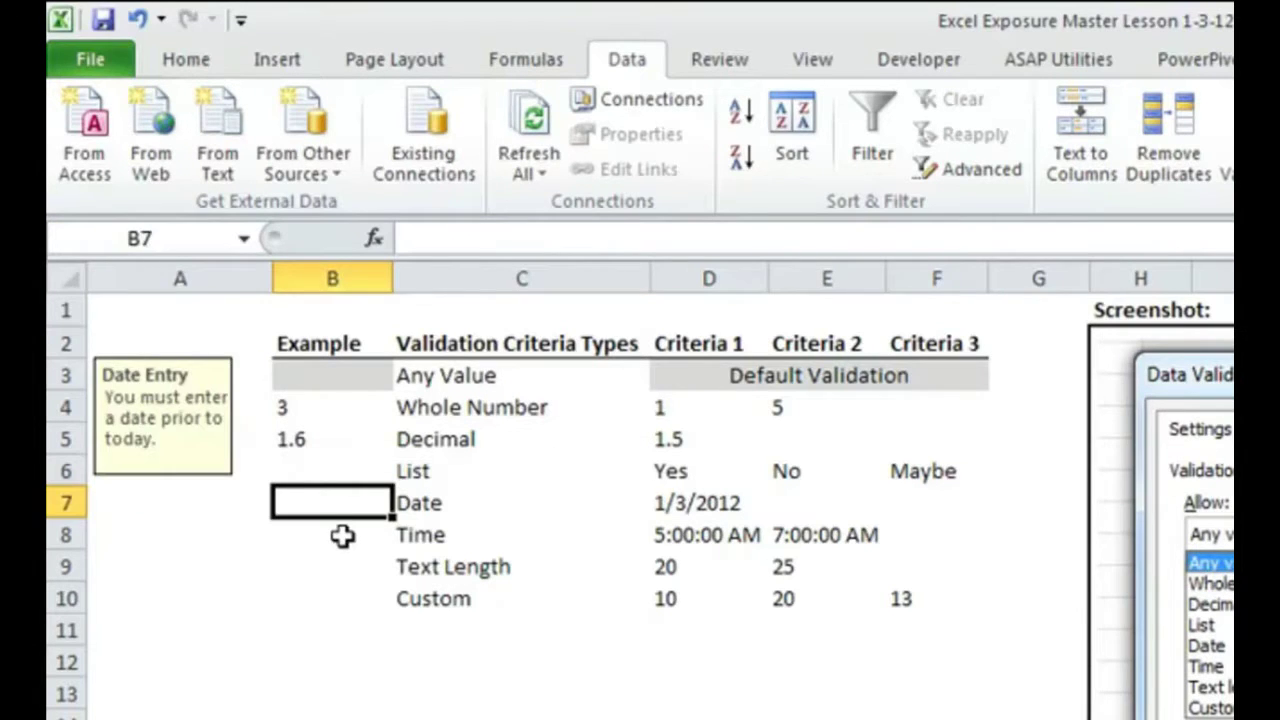
pyautogui.click(342, 537)
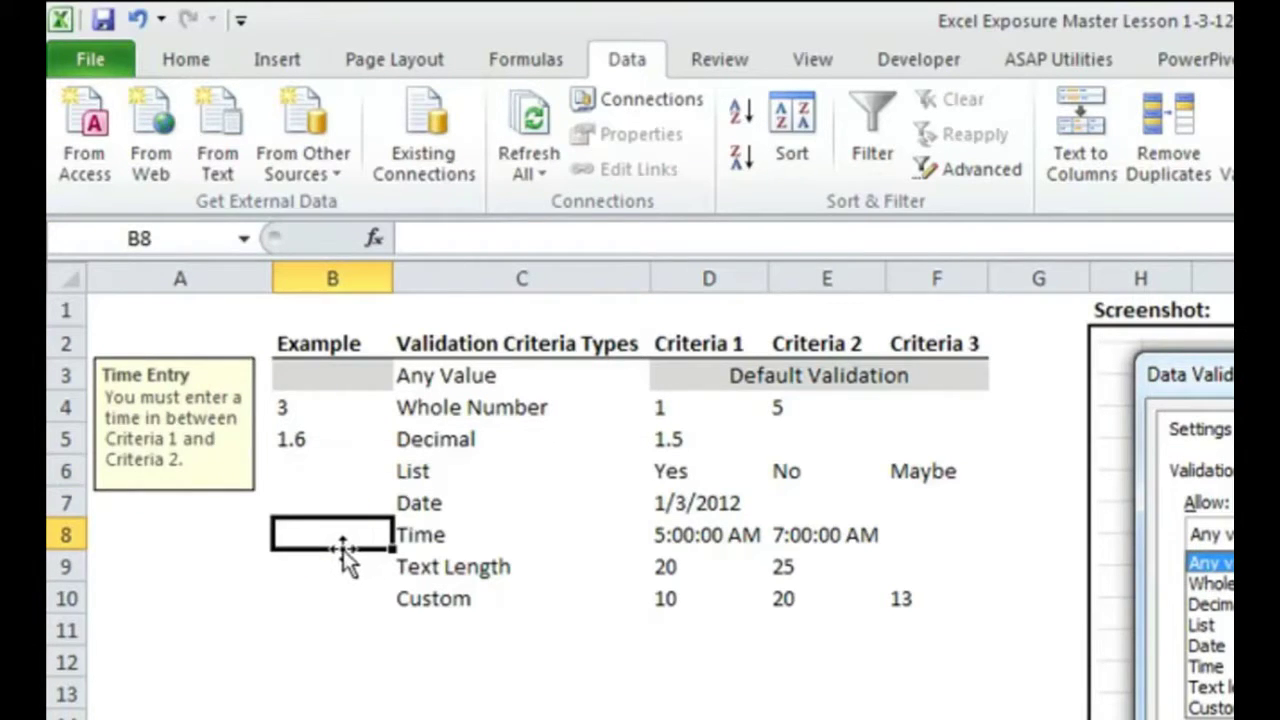
# Set the Text Length criteria to 5 in cell D9 and 6 in cell E9.
pyautogui.click(690, 564)
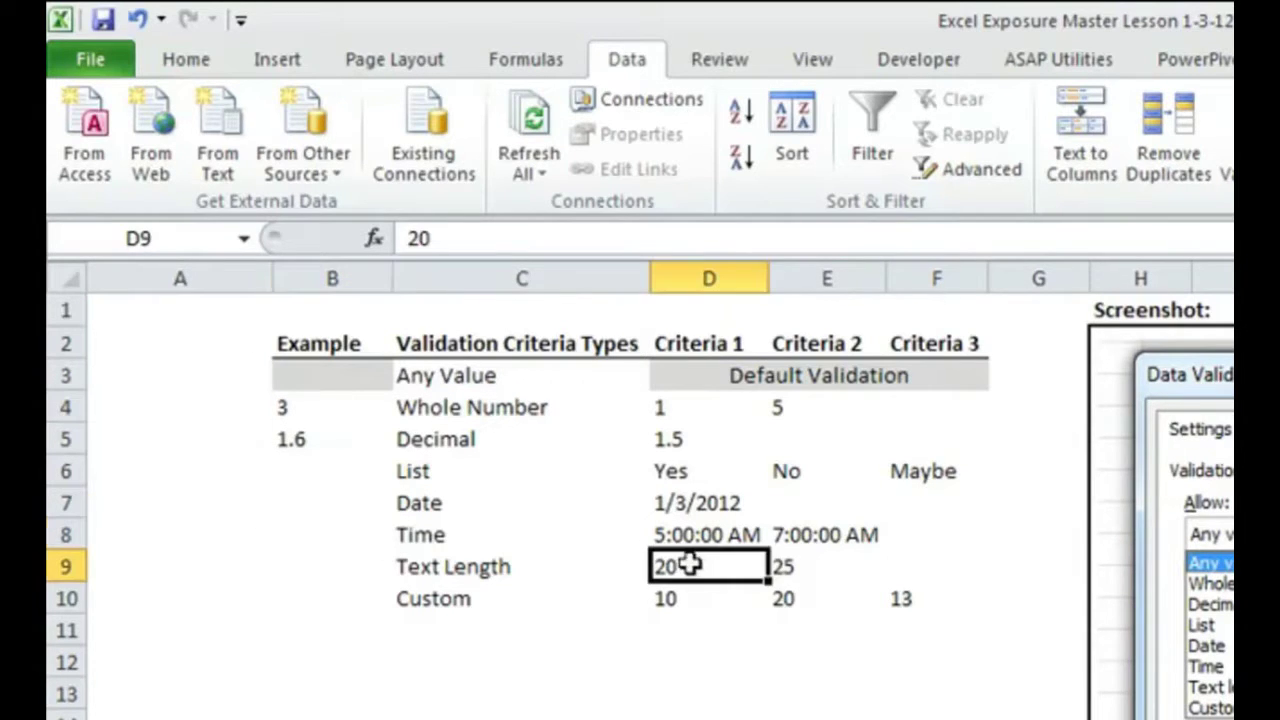
pyautogui.write('5')
pyautogui.press('Tab')
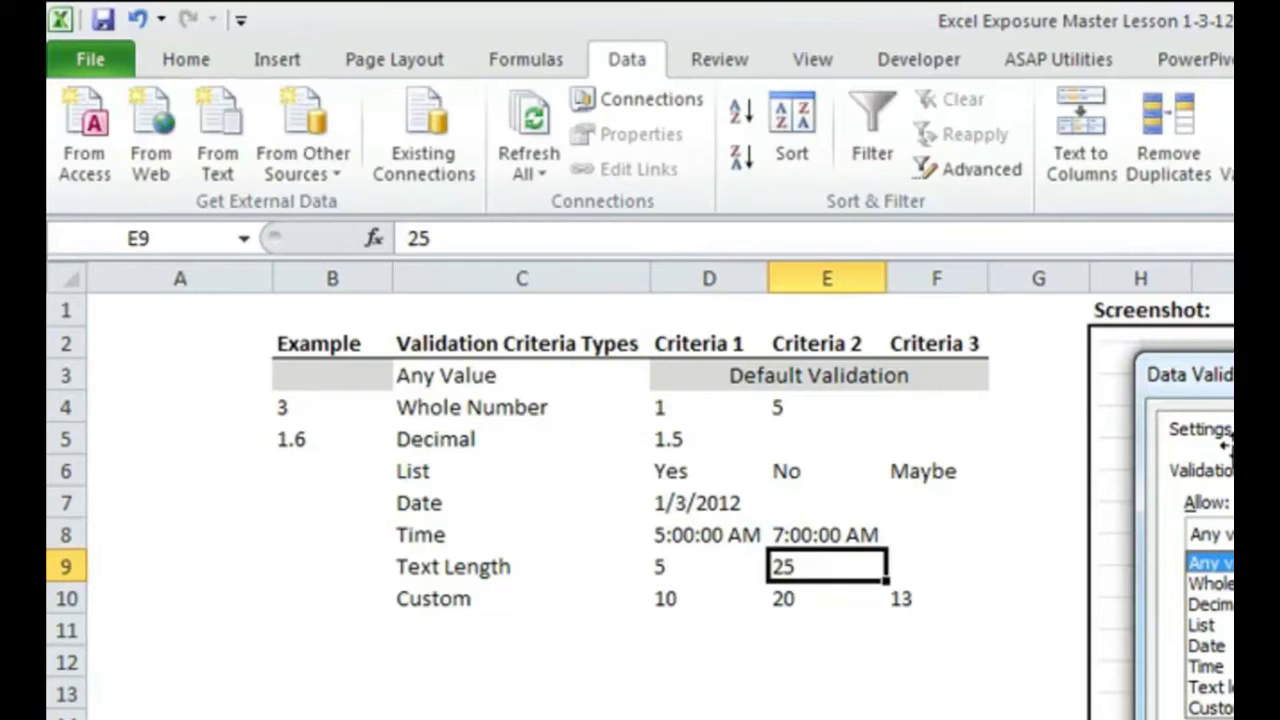
pyautogui.write('6')
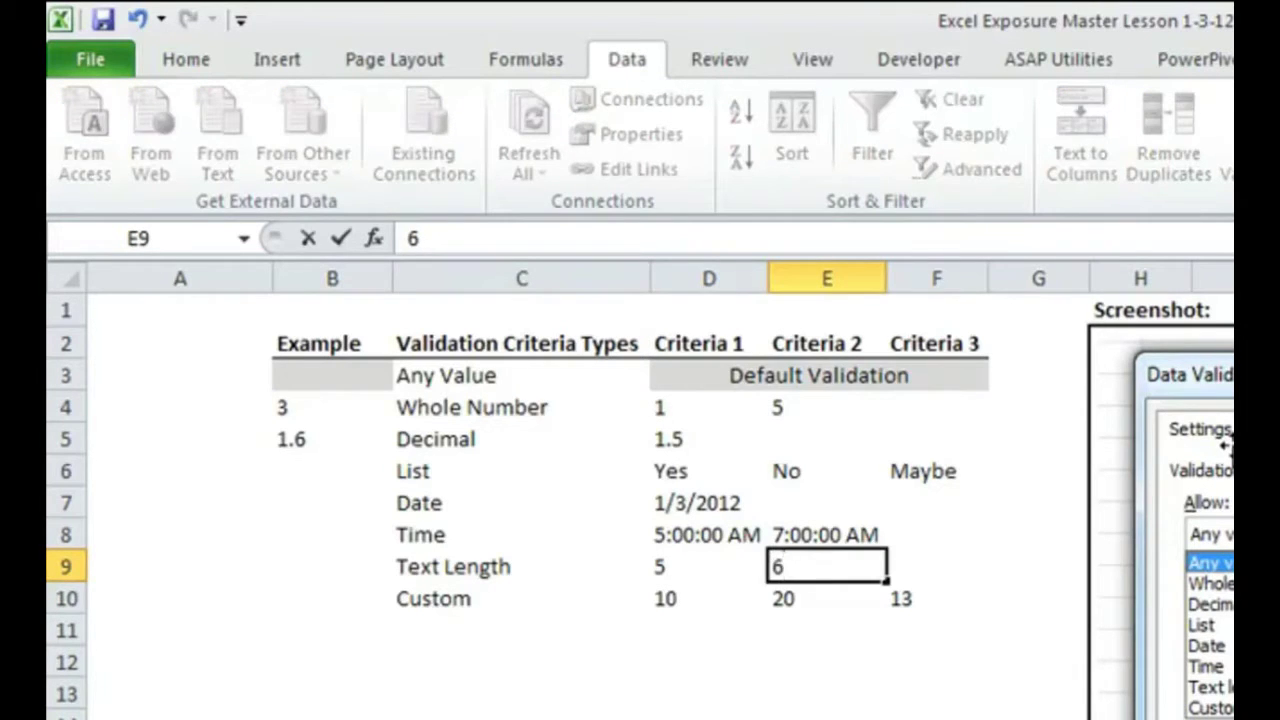
pyautogui.press('Return')
# Inspect the text length validation rule of cell B9 and leave it without changes.
pyautogui.press('Up')
pyautogui.press('Left')
pyautogui.press('Left')
pyautogui.press('Left')
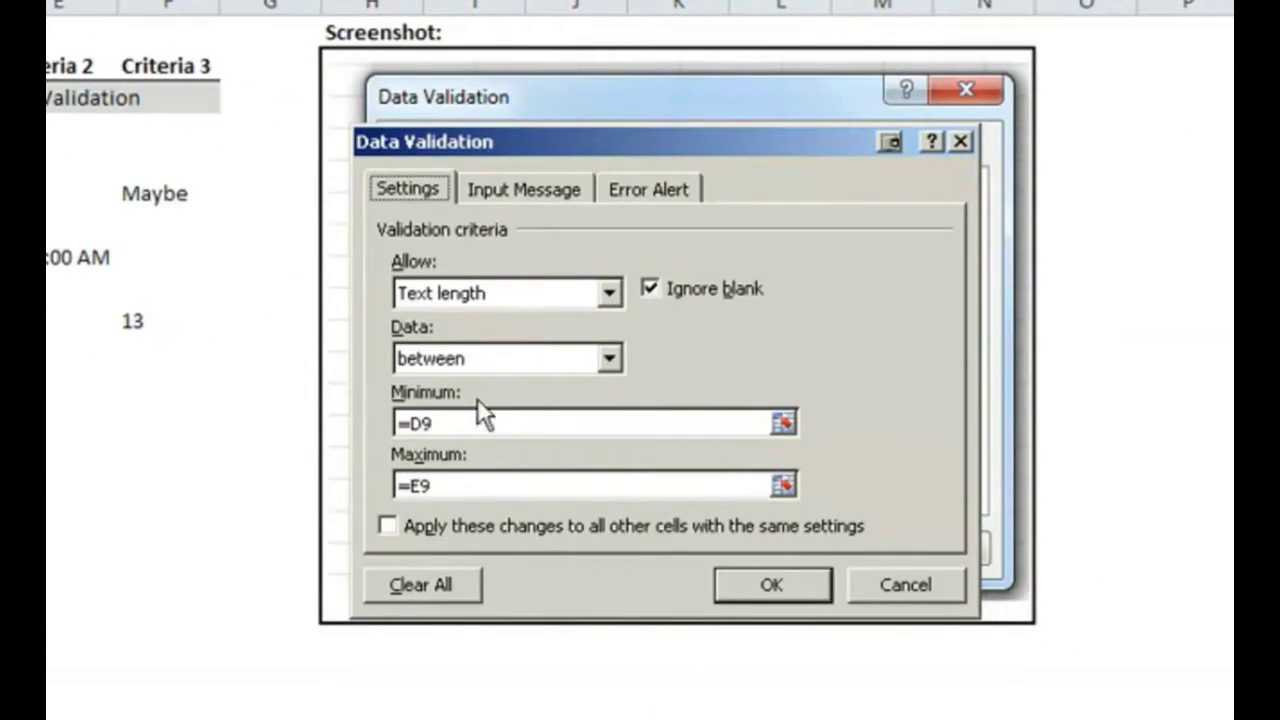
pyautogui.click(897, 573)
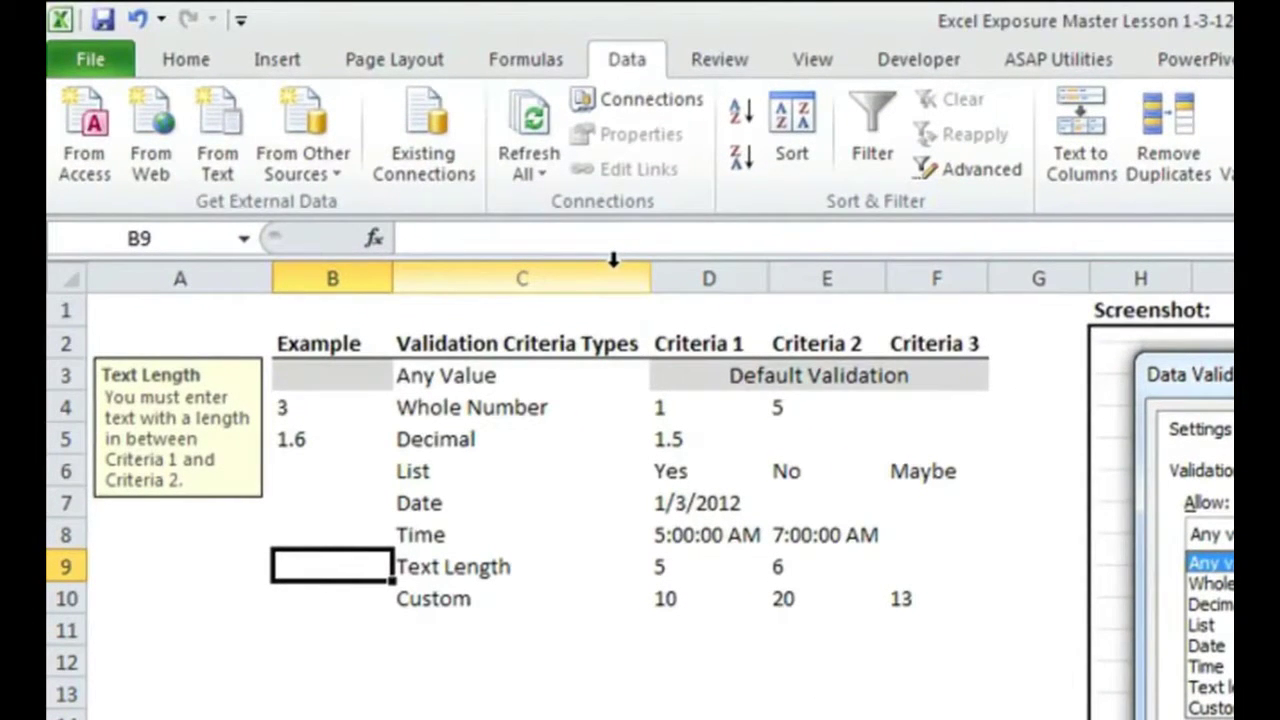
# Test cell B9's text length rule by entering "barn" and cancel the entry.
pyautogui.write('barn')
pyautogui.press('Return')
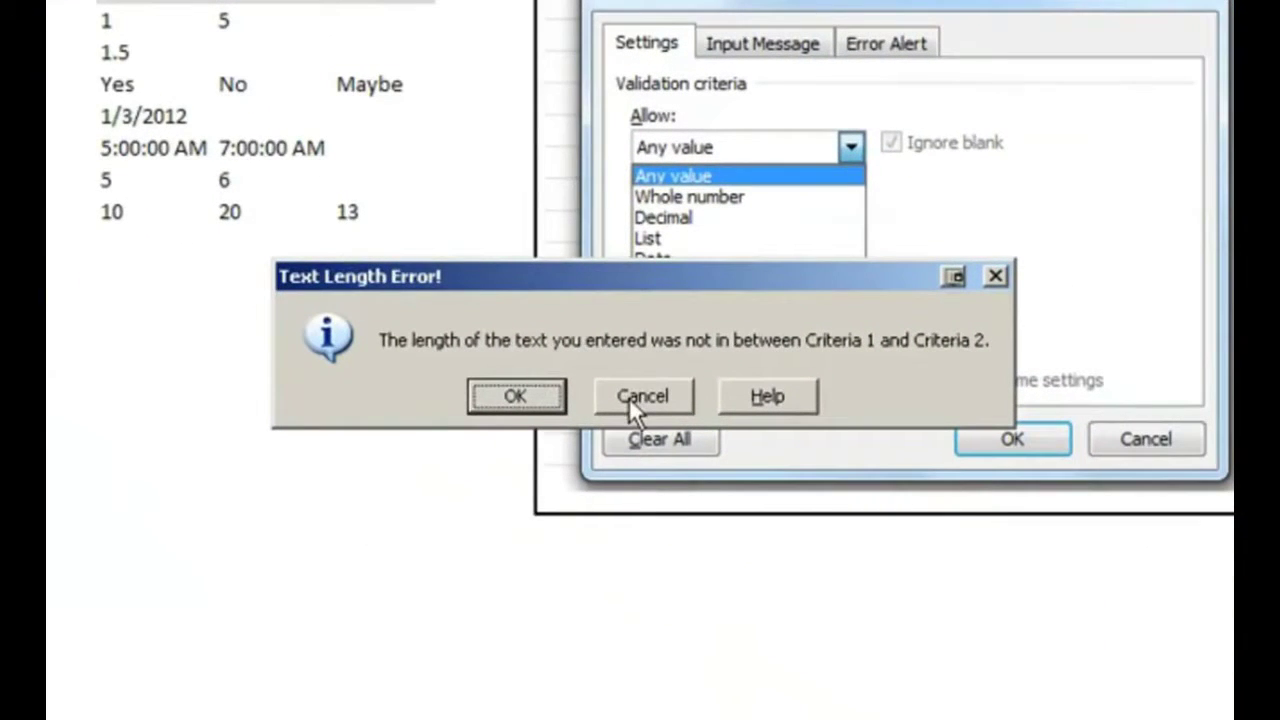
pyautogui.click(632, 398)
# Test cell B9's text length rule by entering "barns" and clear the cell.
pyautogui.write('barns')
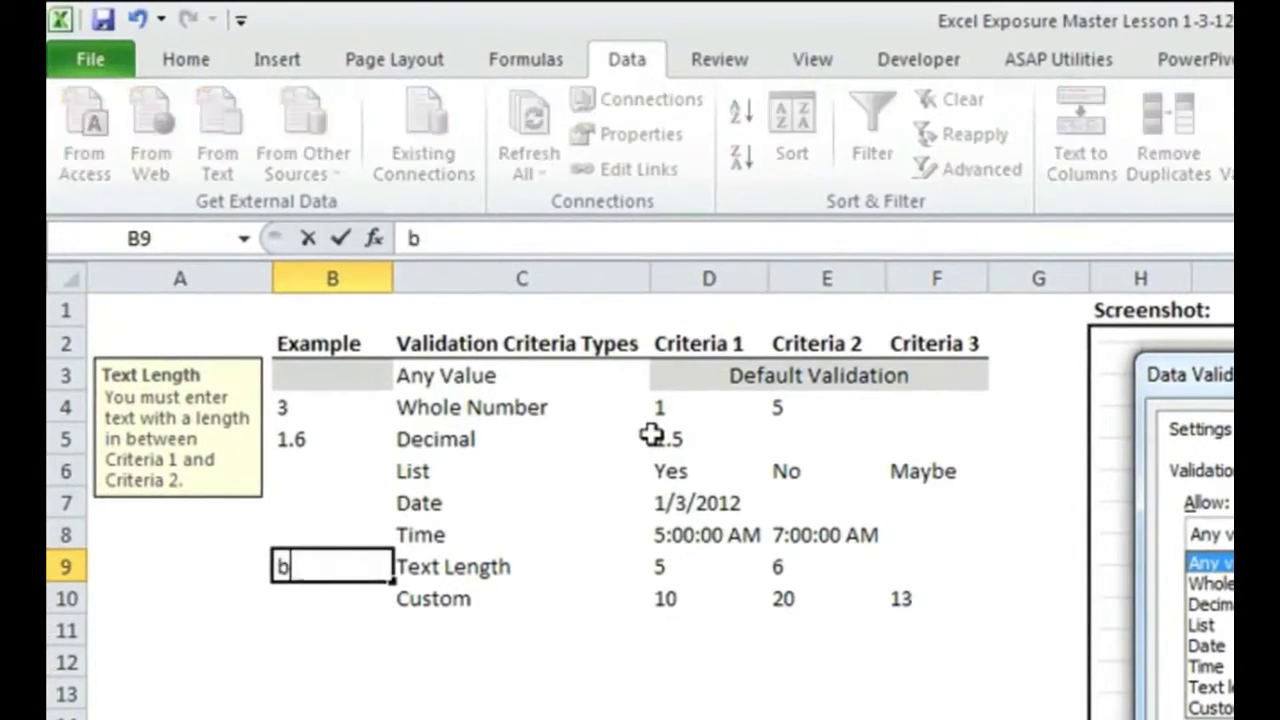
pyautogui.press('Return')
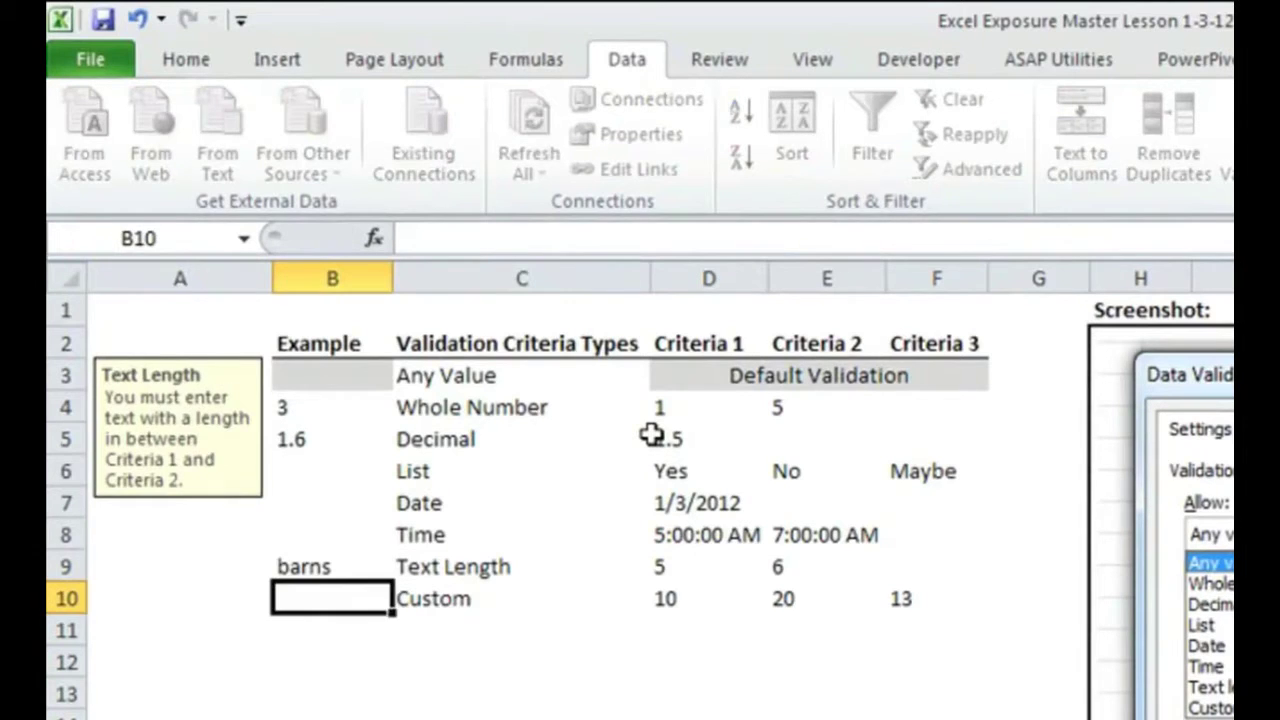
pyautogui.press('Up')
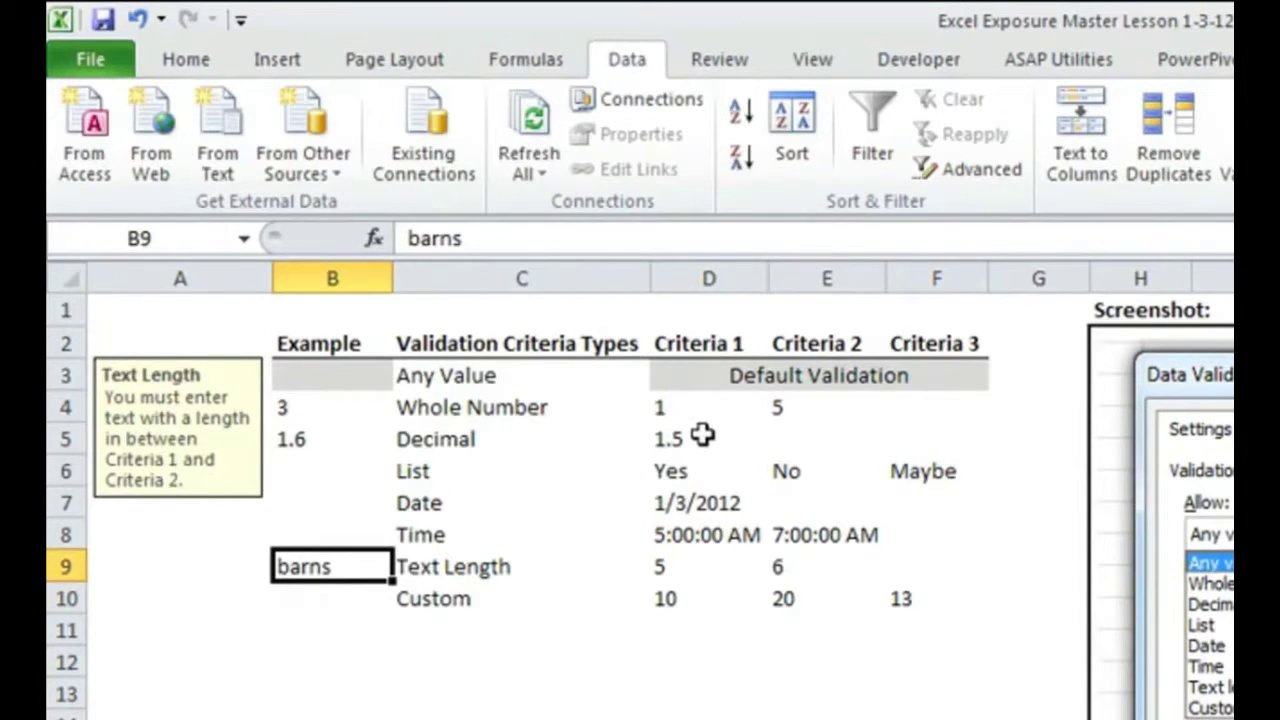
pyautogui.press('Delete')
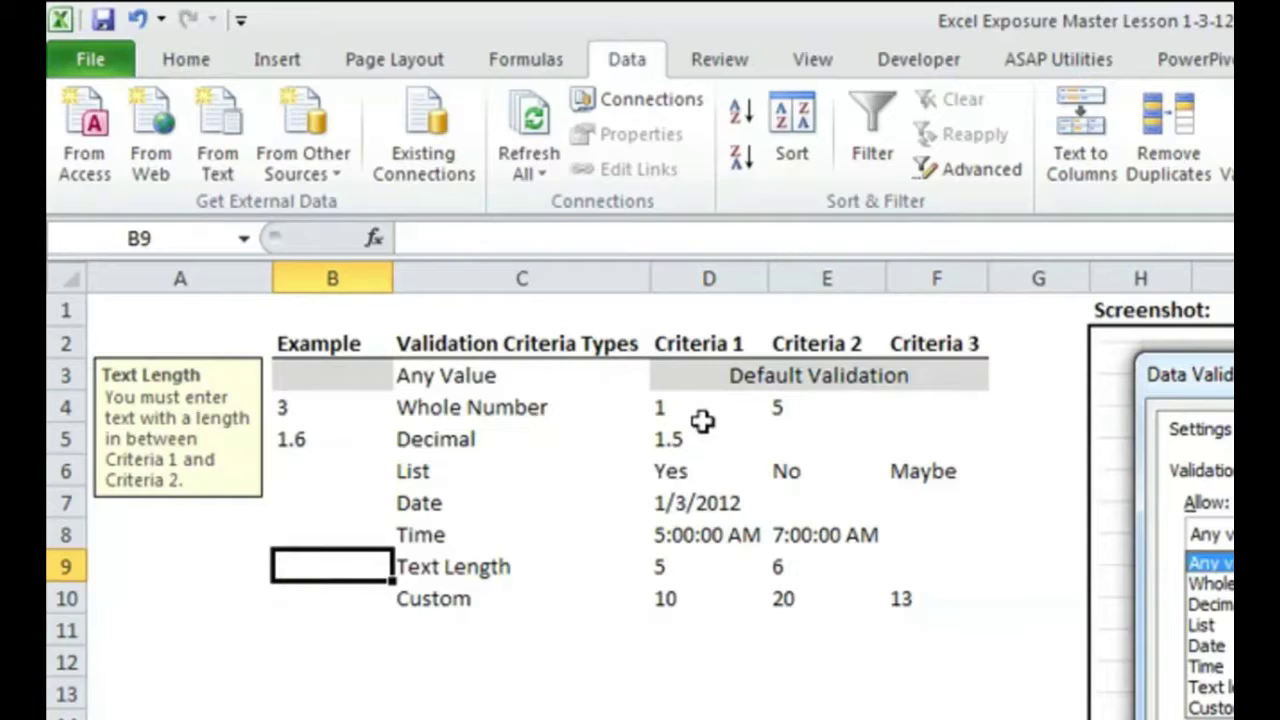
# Inspect the custom validation rule of cell B10, examining each condition in its AND formula, and leave it without changes.
pyautogui.press('Down')
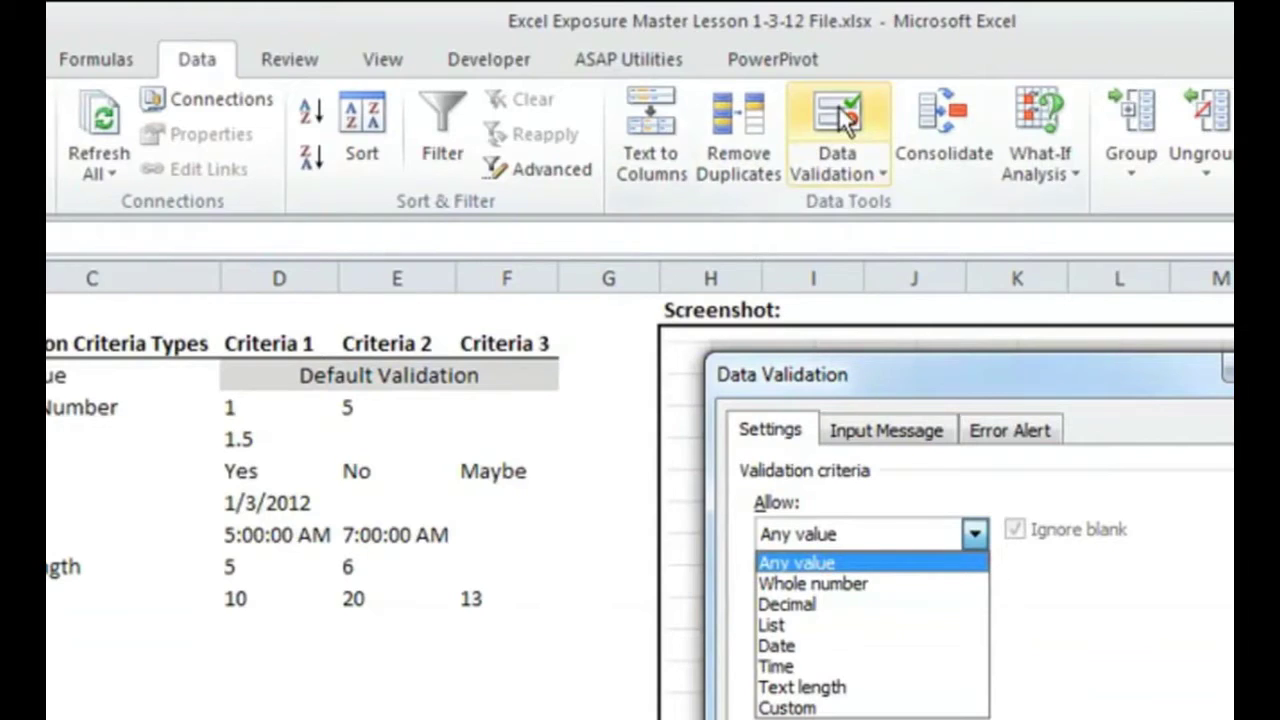
pyautogui.click(838, 112)
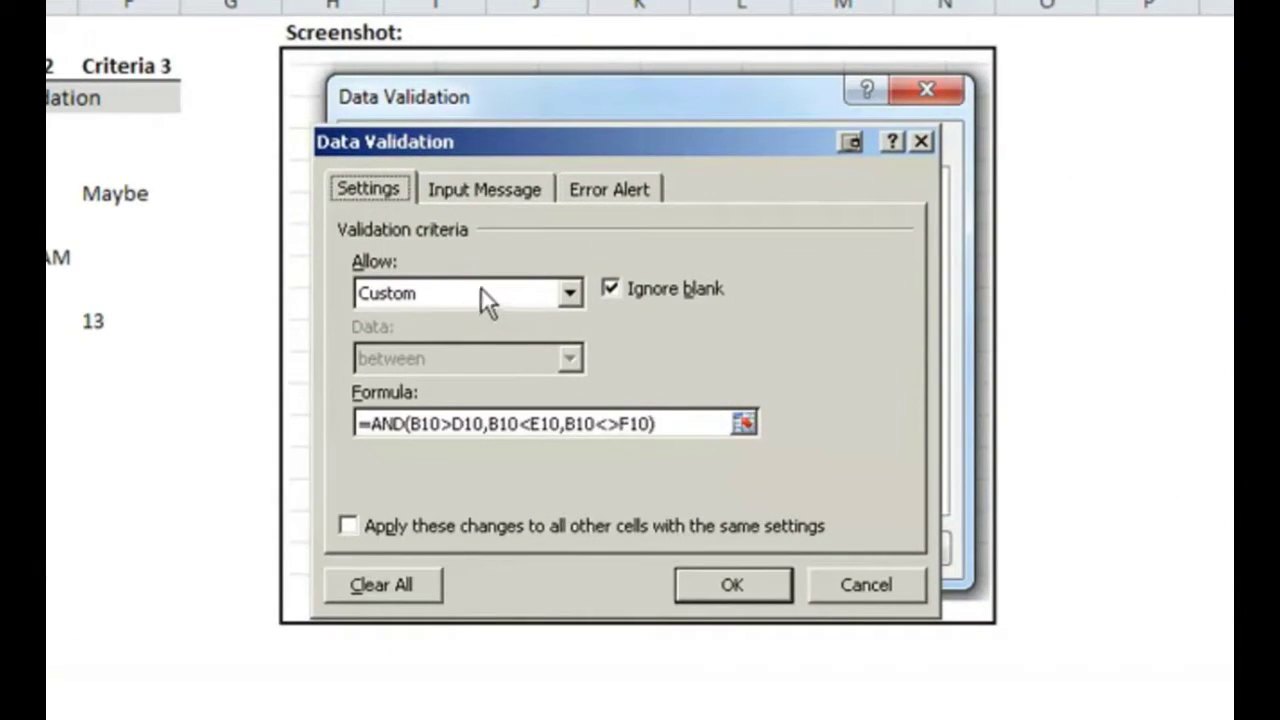
pyautogui.click(406, 424)
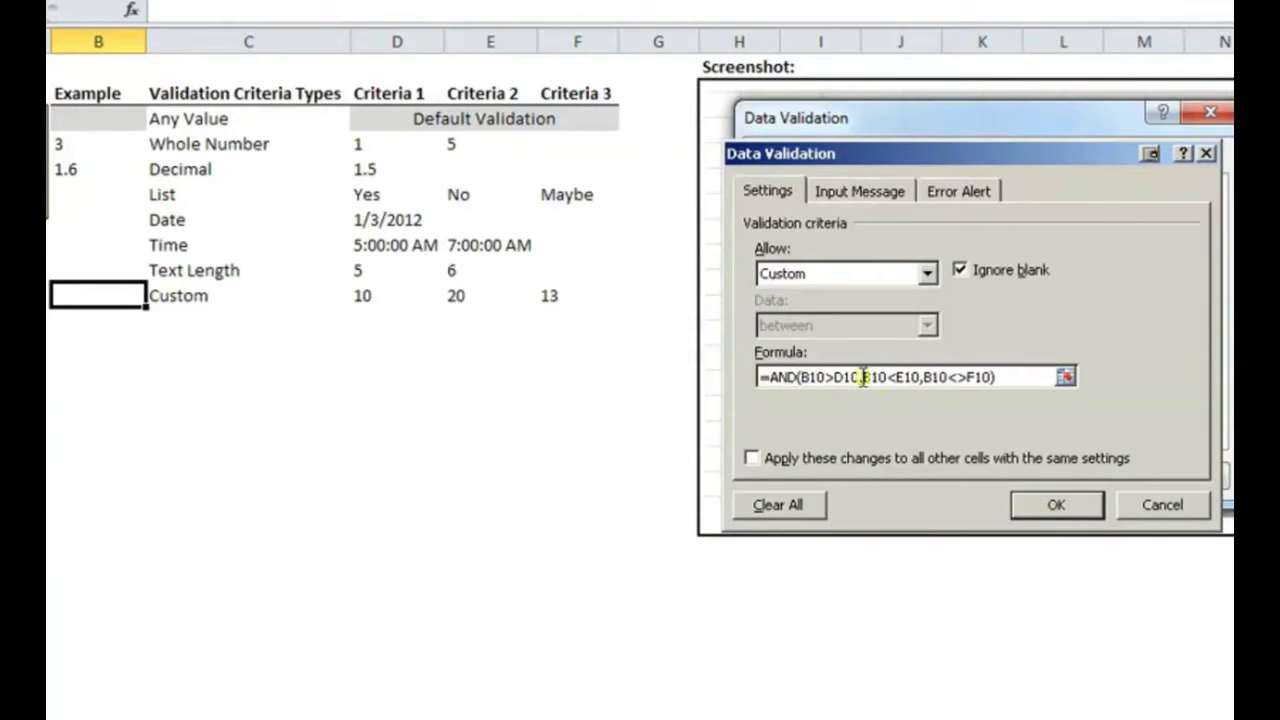
pyautogui.moveTo(863, 377); pyautogui.dragTo(921, 378)
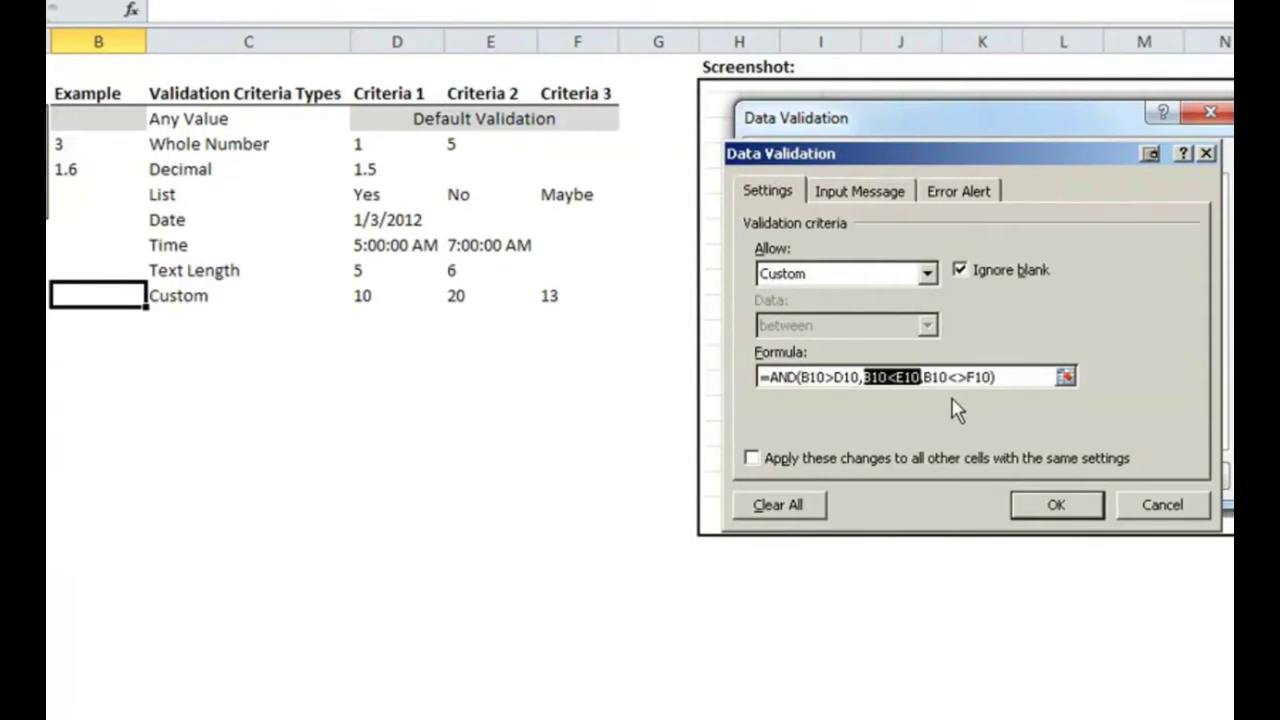
pyautogui.moveTo(925, 377); pyautogui.dragTo(1002, 377)
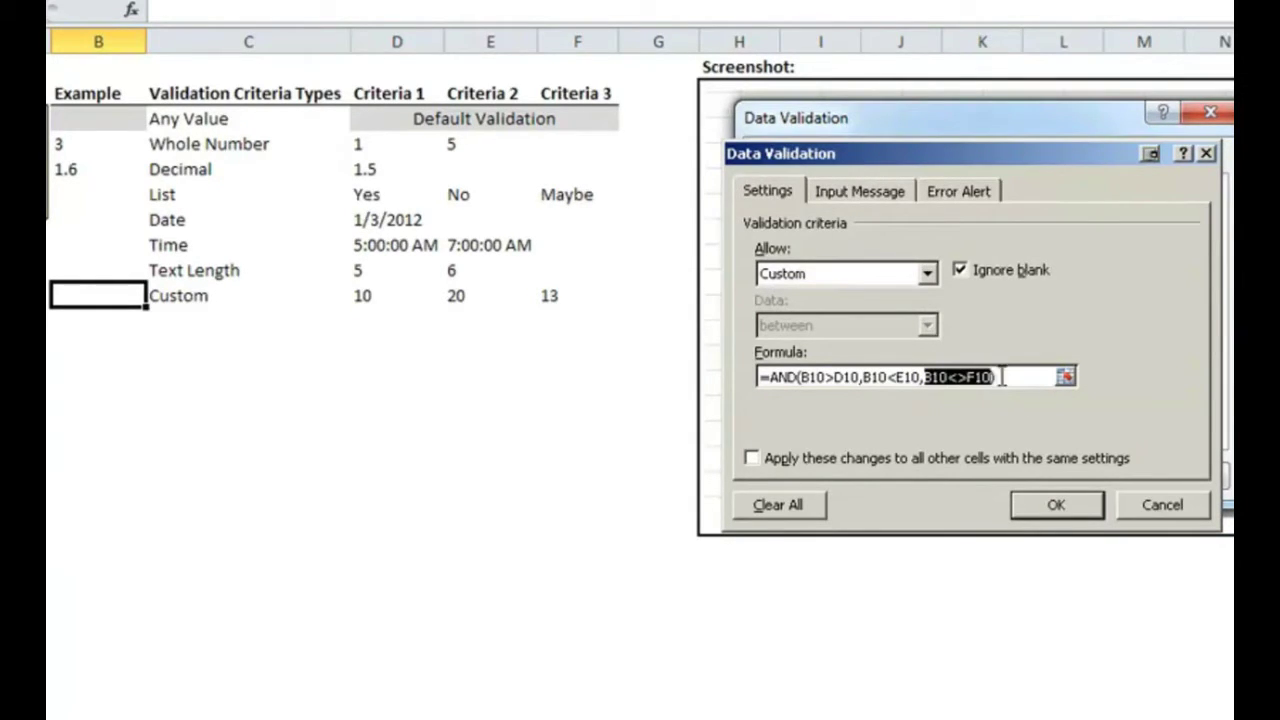
pyautogui.click(1022, 377)
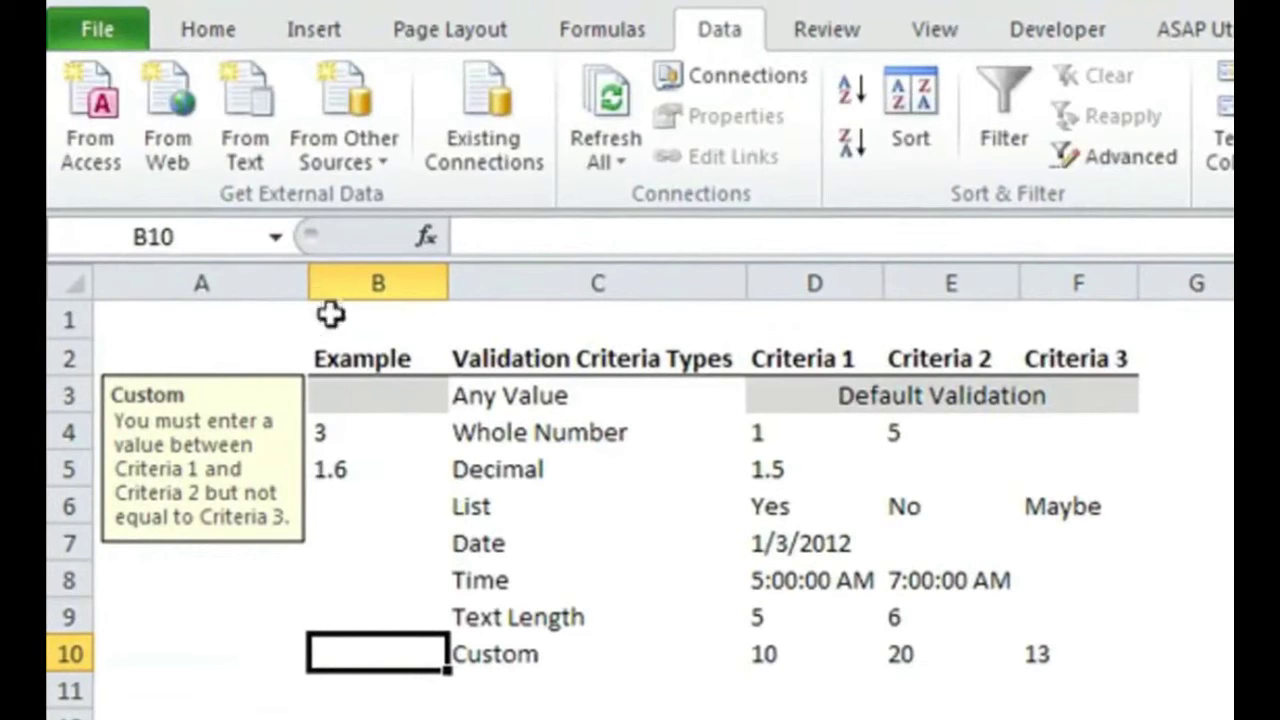
# Test cell B10's custom validation rule by entering 9 and cancel the entry.
pyautogui.write('9')
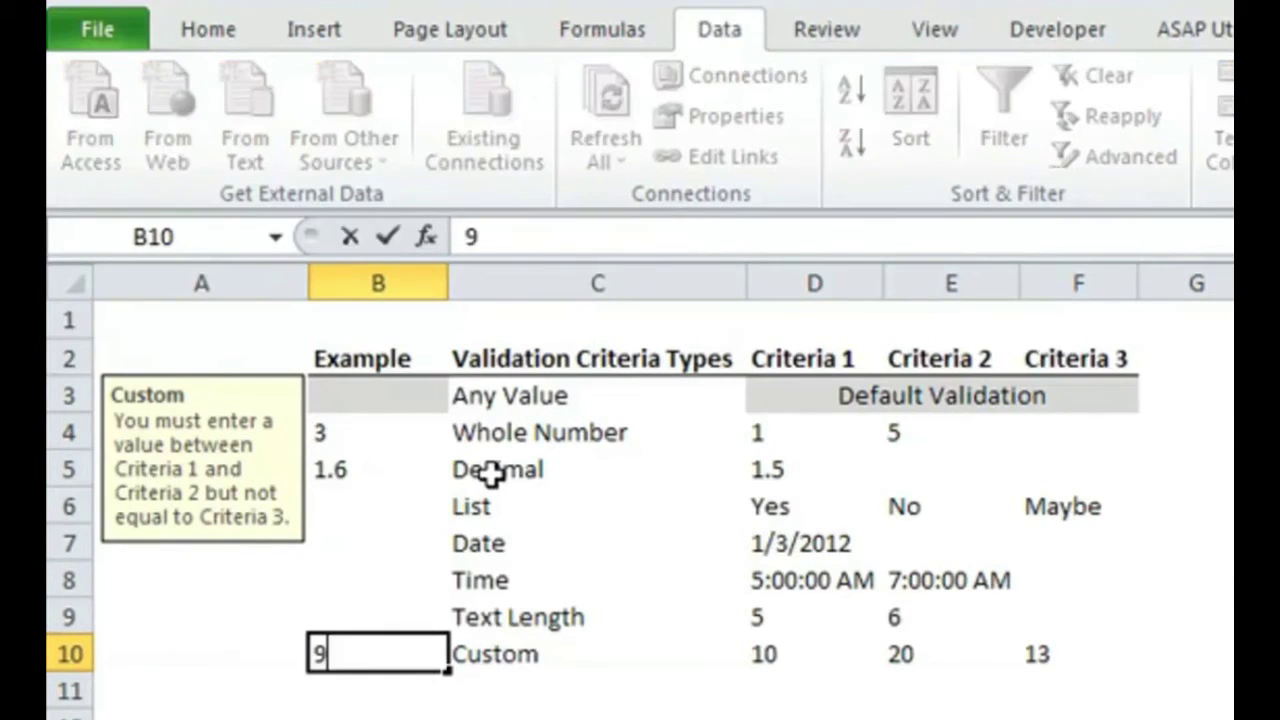
pyautogui.press('Return')
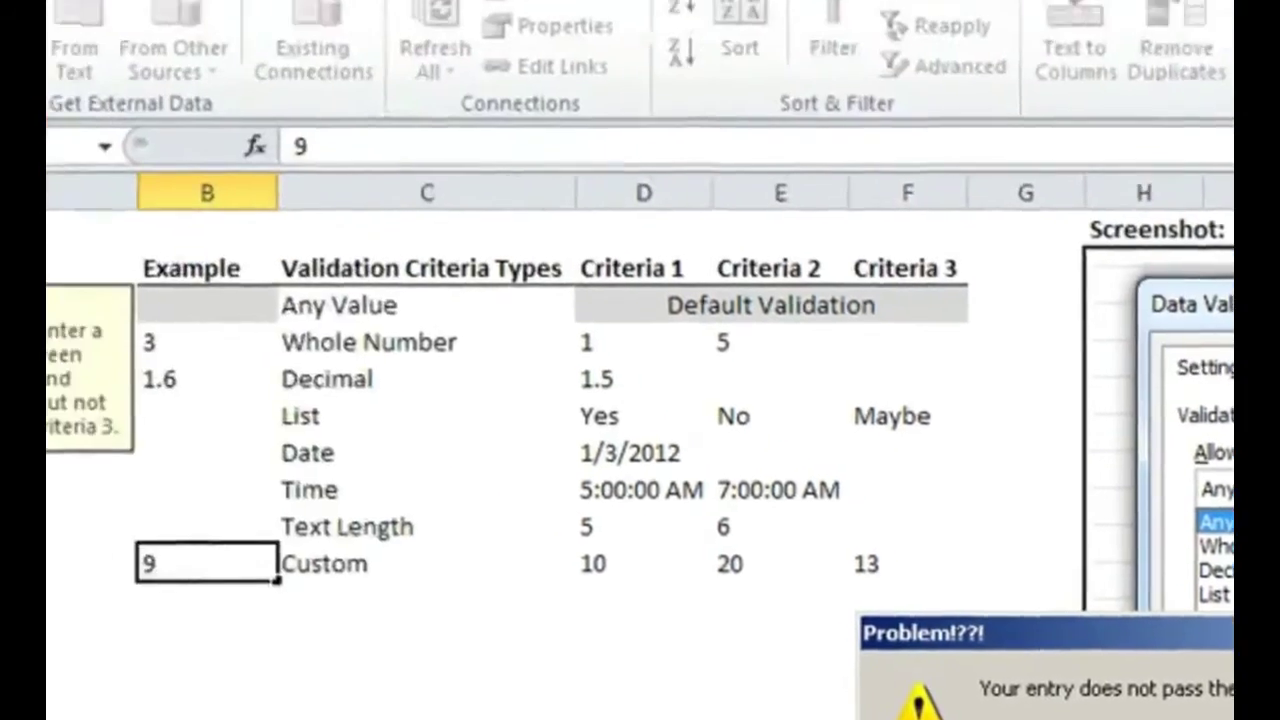
pyautogui.click(945, 603)
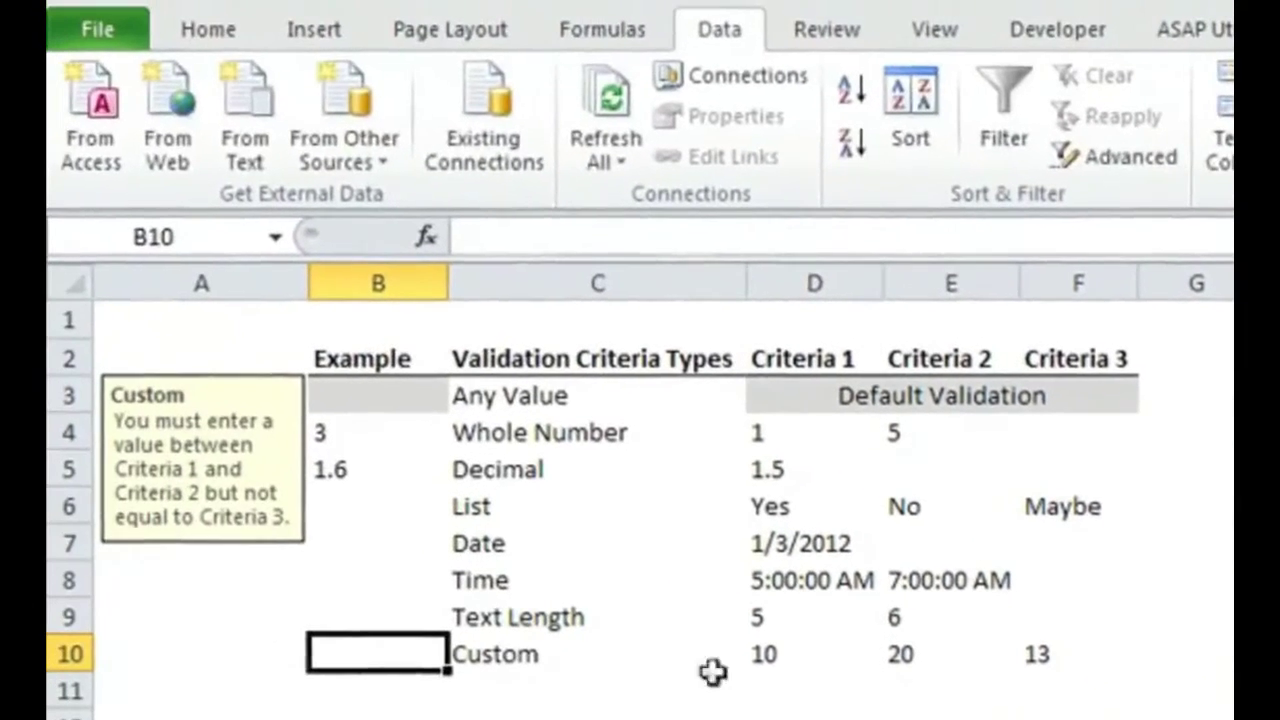
# Enter 12 in cell B10 to test the custom validation rule and reselect the cell.
pyautogui.write('12')
pyautogui.press('Return')
pyautogui.press('Up')
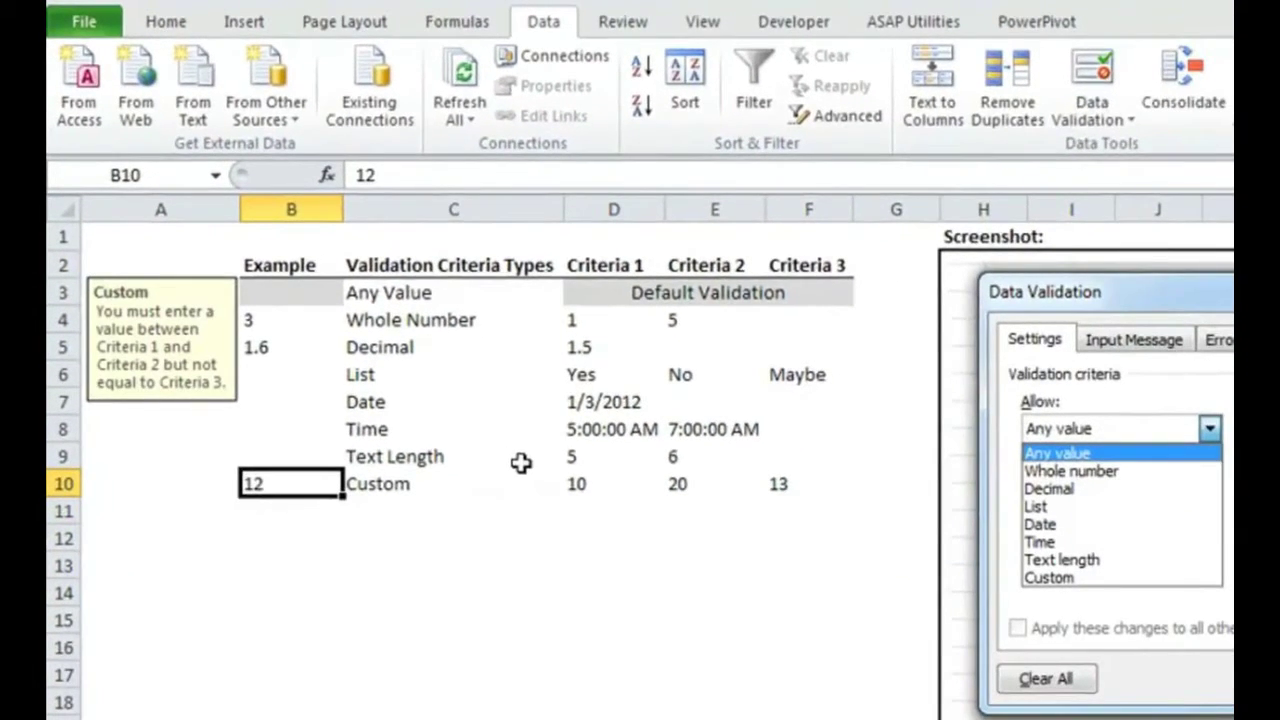
# Test cell B10's custom validation rule by entering 22 and 13 in turn, cancelling each entry.
pyautogui.write('22')
pyautogui.press('Return')
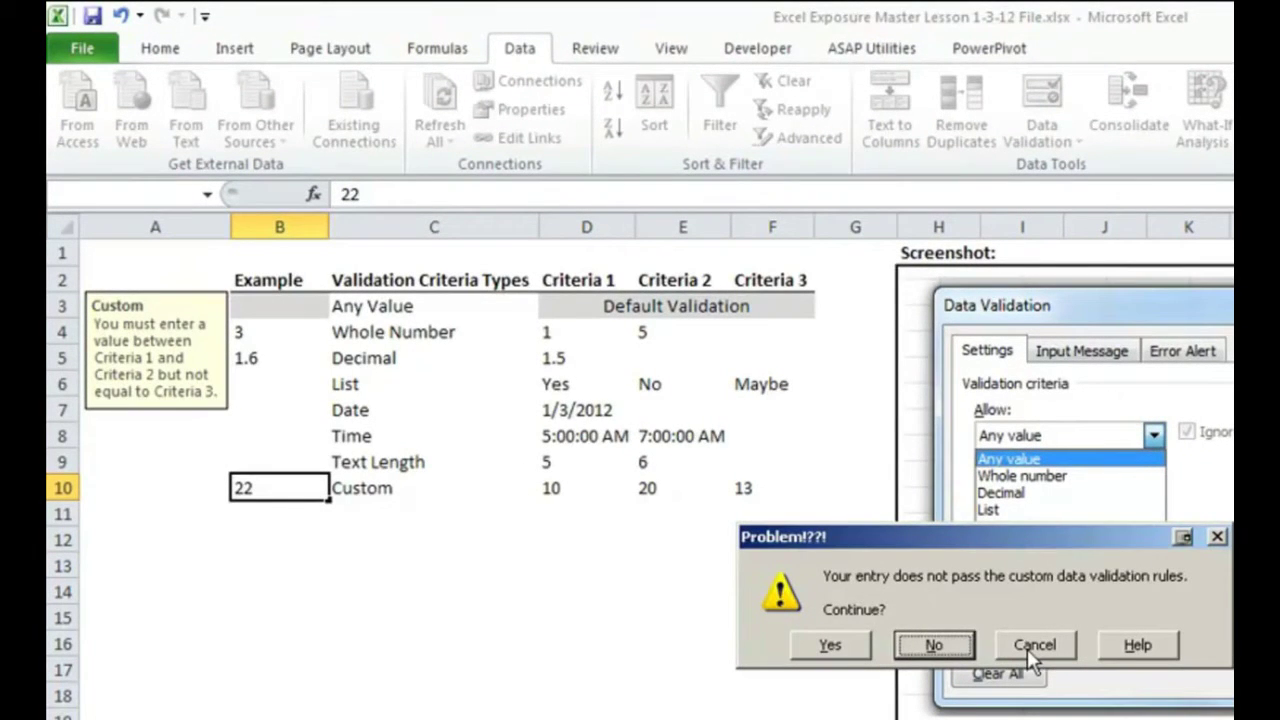
pyautogui.click(1030, 646)
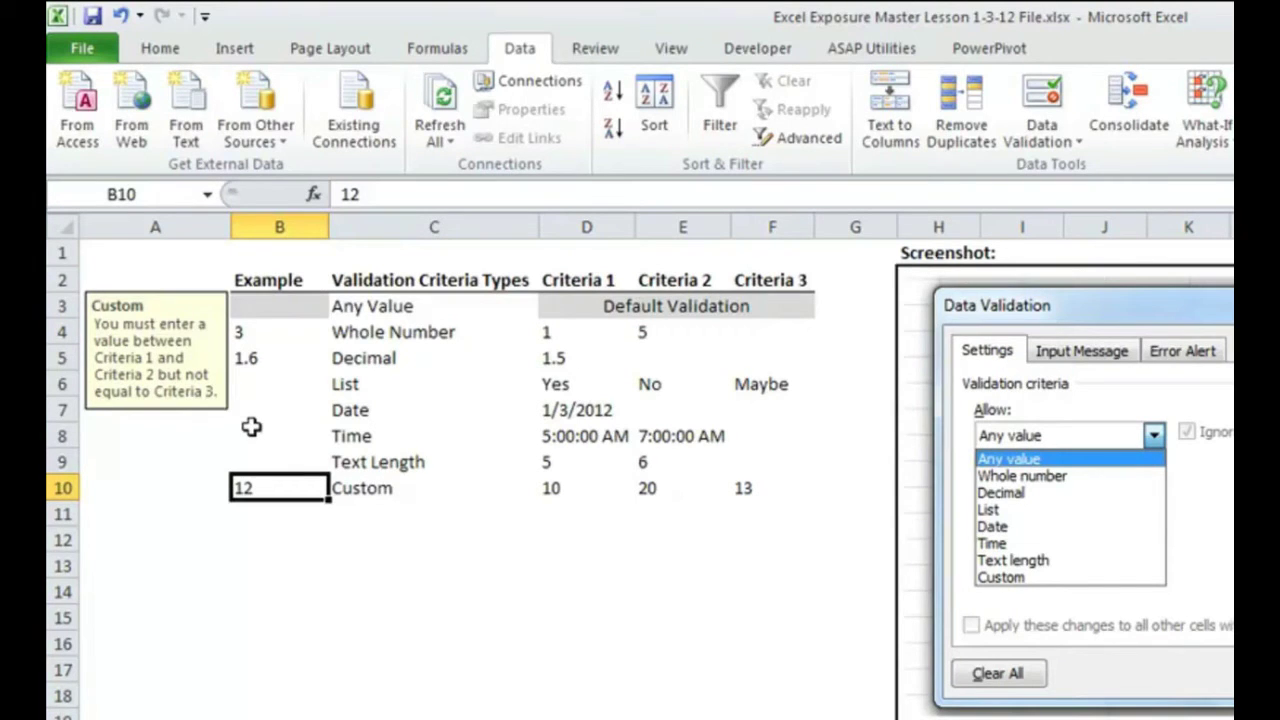
pyautogui.write('13')
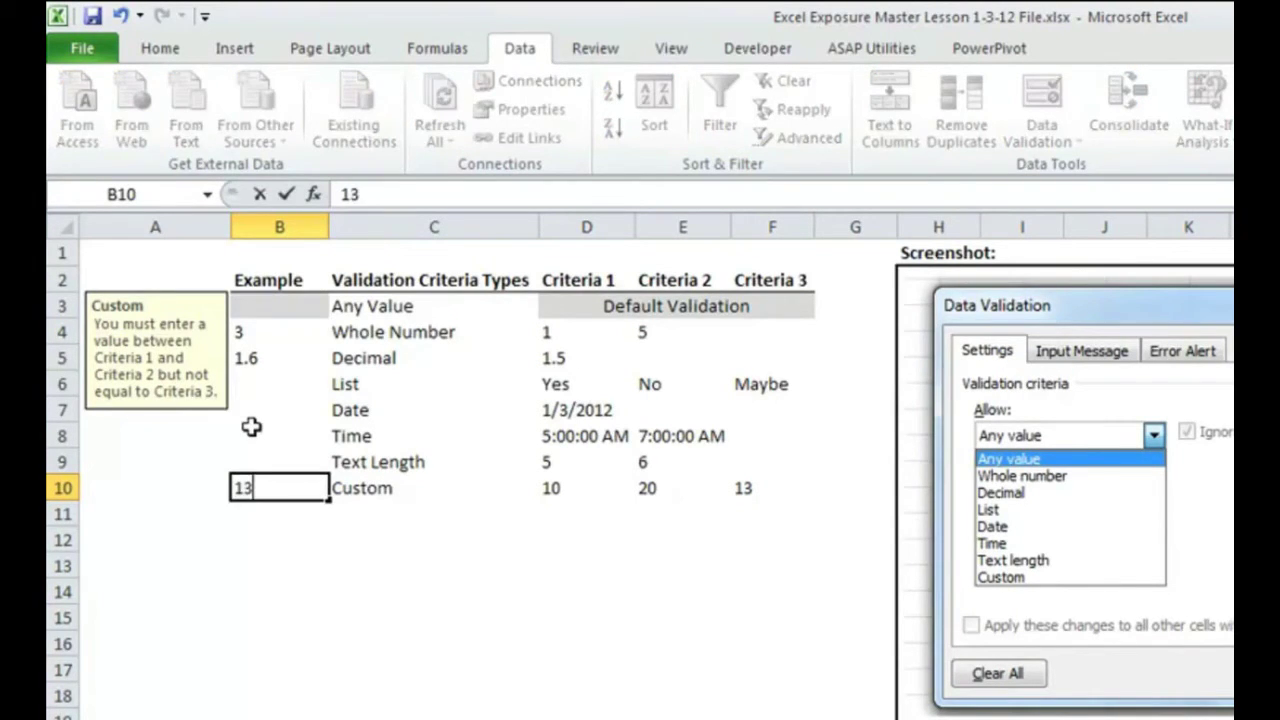
pyautogui.press('Return')
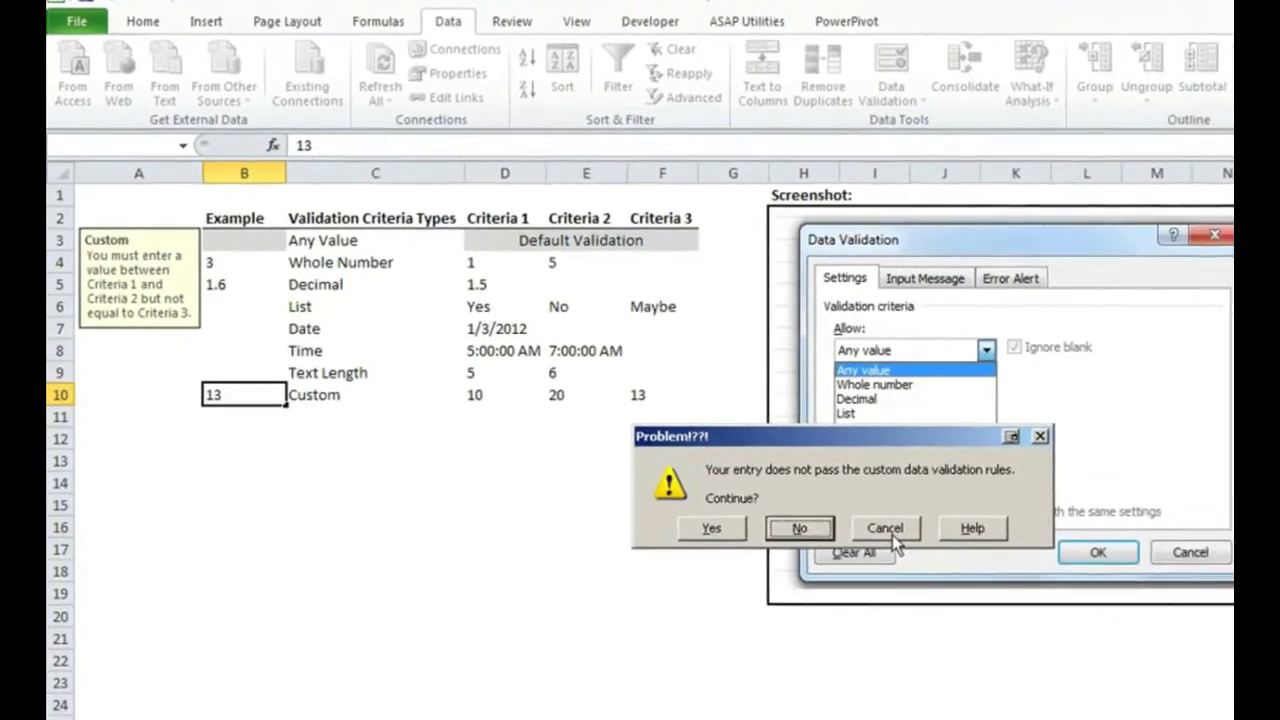
pyautogui.click(1040, 650)
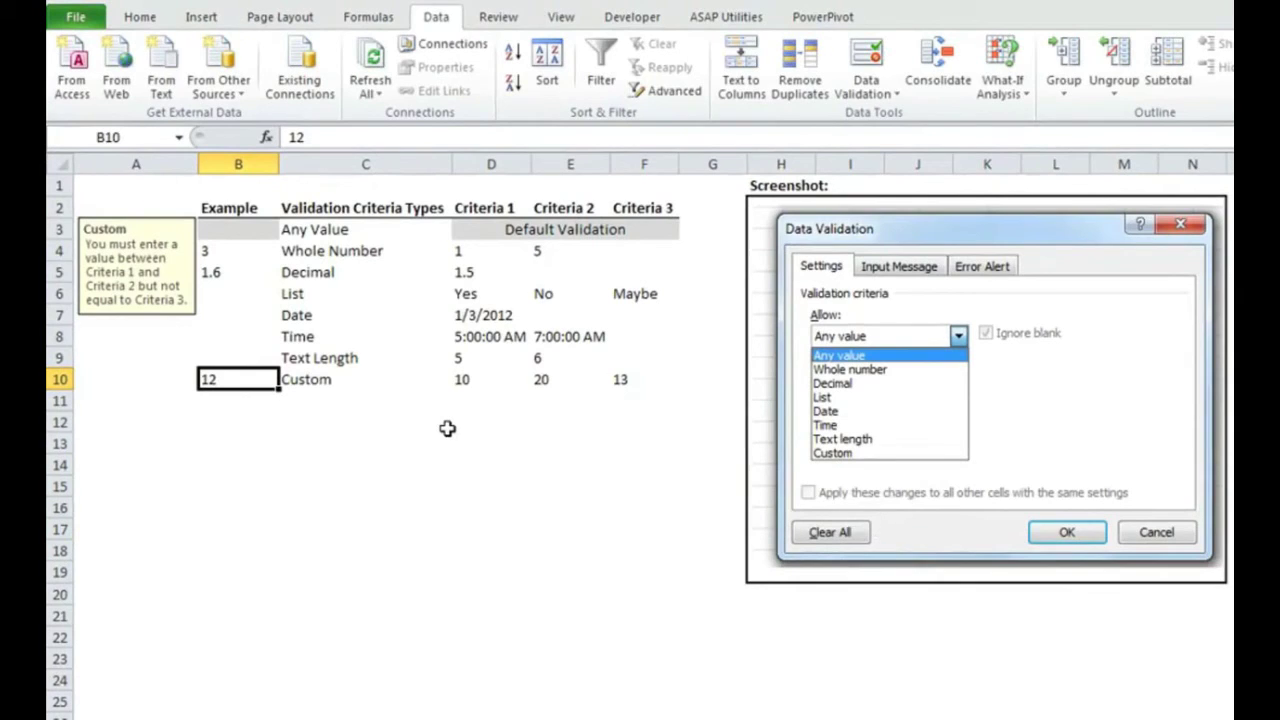